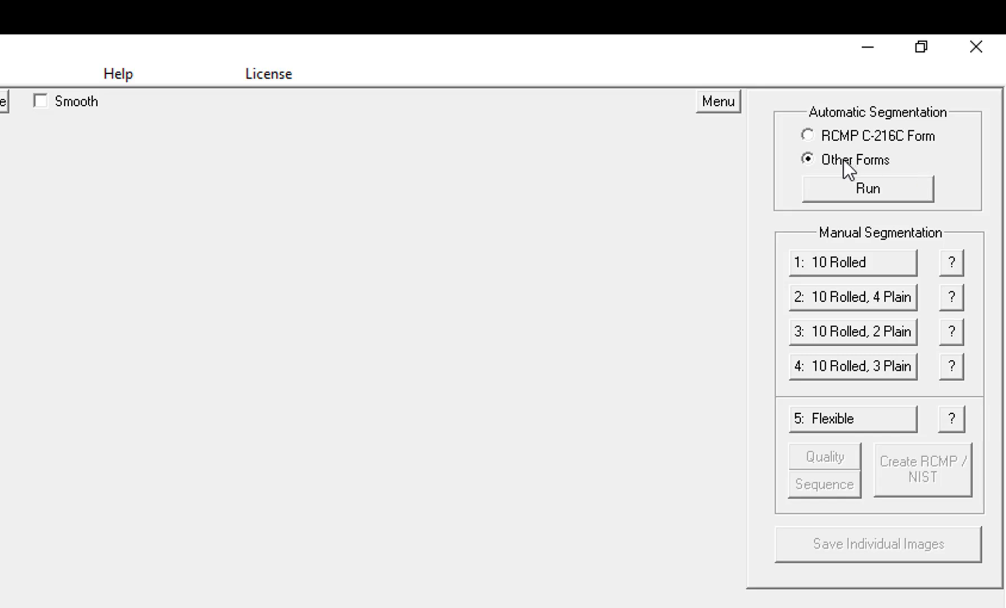
# - Run automatic segmentation for other forms and widen the right-hand finger boxes to the form's right edge
pyautogui.click(886, 191)
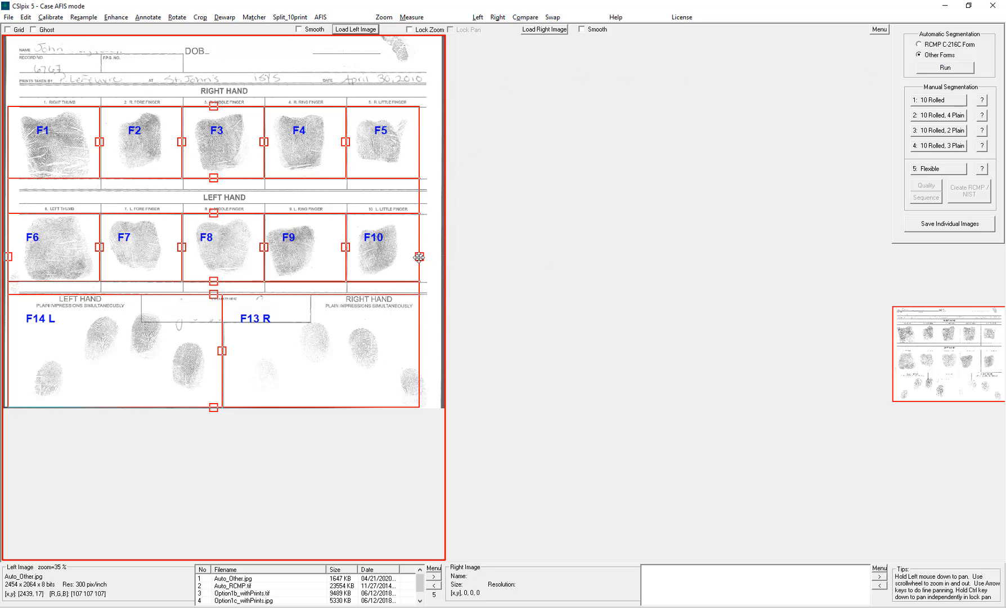
pyautogui.moveTo(419, 256); pyautogui.dragTo(434, 259)
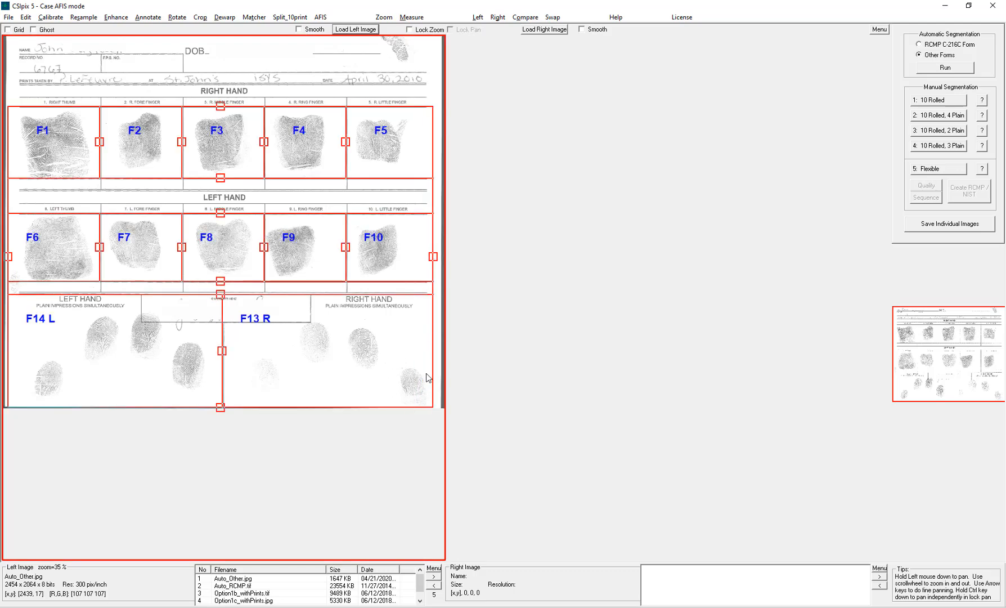
# - Open Save Individual Images and set the destination directory to the Case AFIS - Split Tenprint\SavedImages folder
pyautogui.click(938, 224)
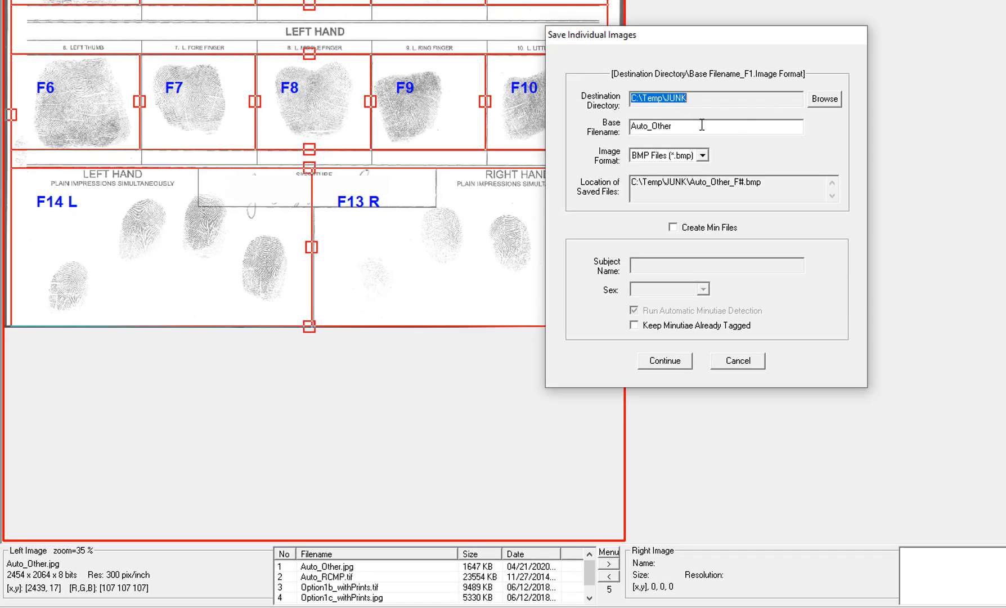
pyautogui.press('Tab')
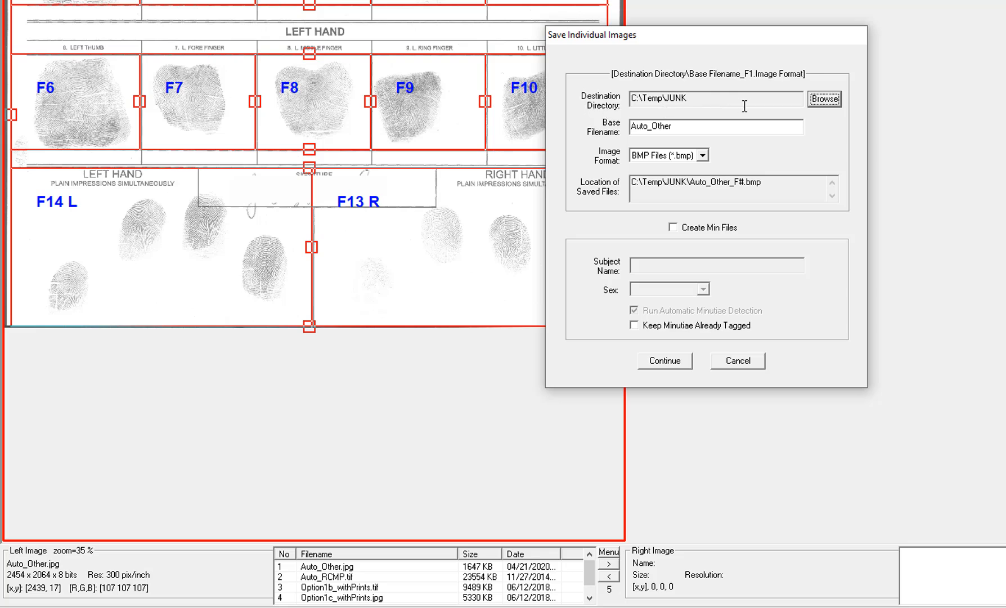
pyautogui.click(832, 102)
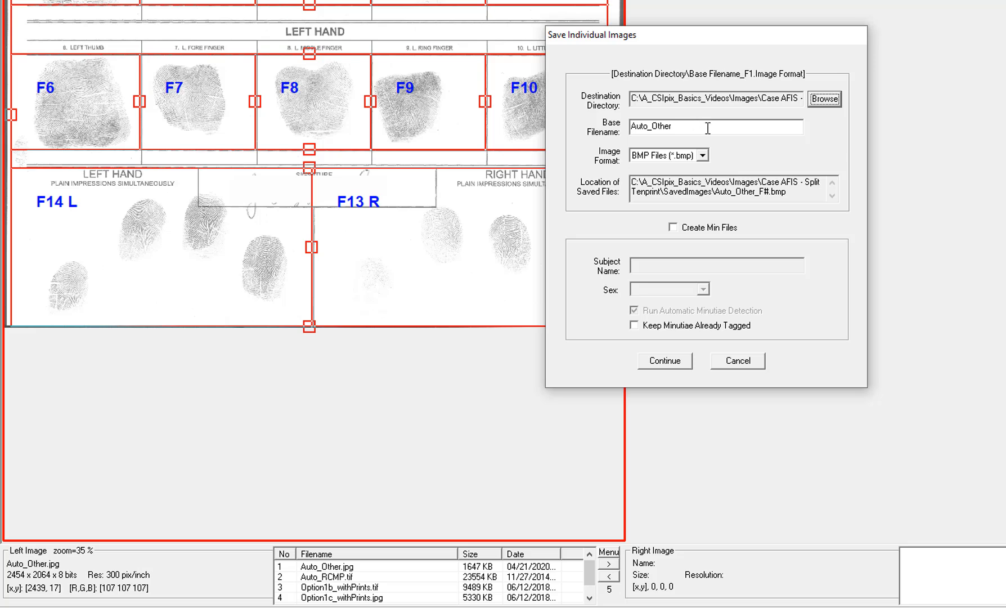
# - Keep the image format as BMP Files (*.bmp) and enable creating min files
pyautogui.click(704, 156)
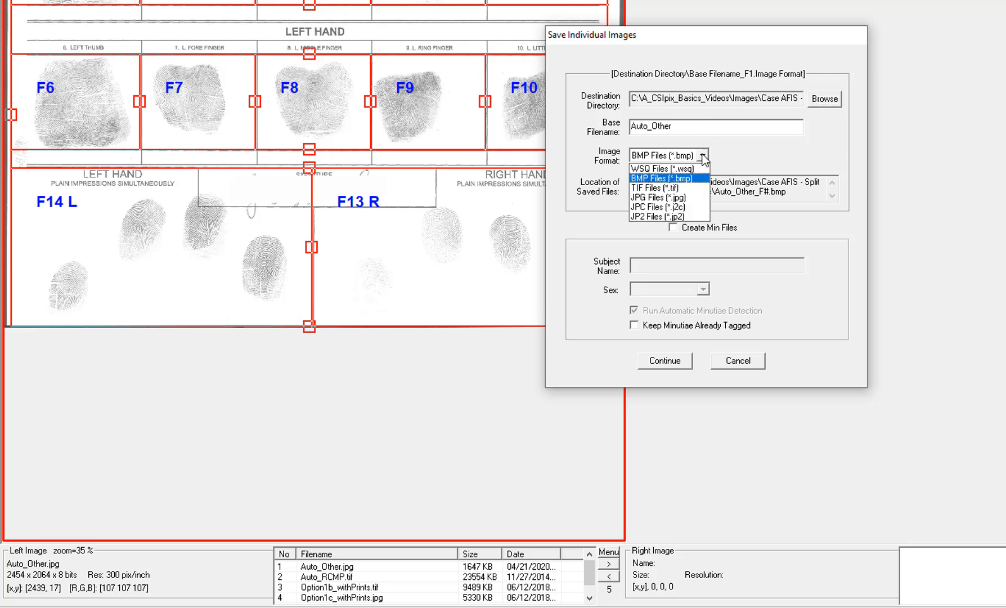
pyautogui.click(675, 179)
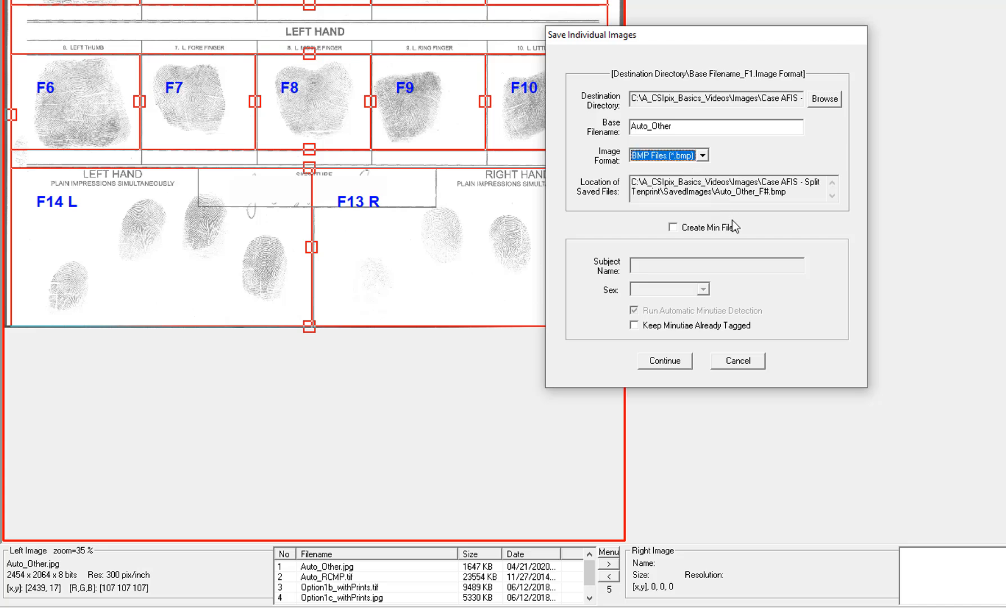
pyautogui.click(673, 228)
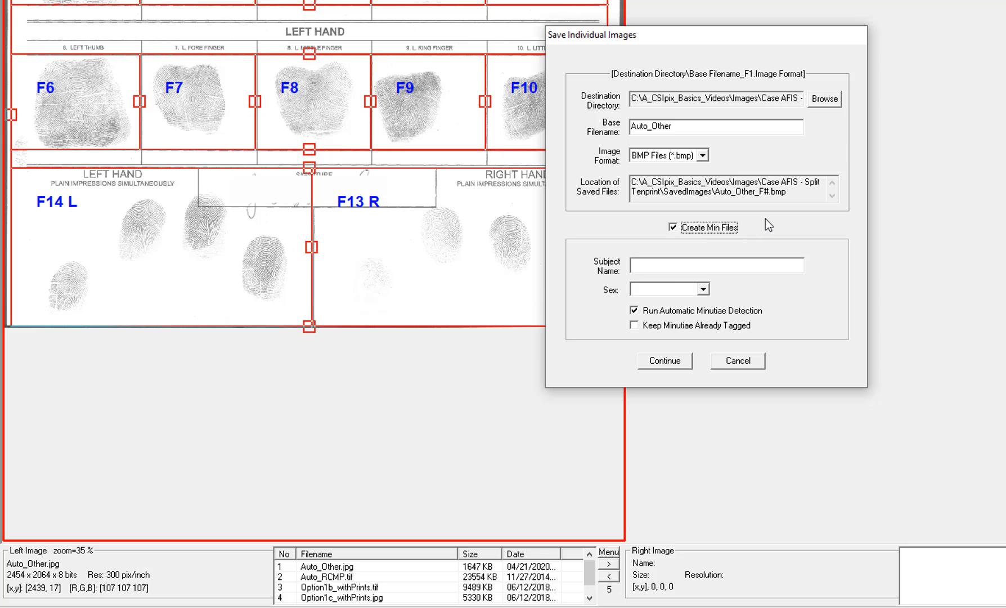
# - Enter the subject's name and set the sex to Male
pyautogui.click(661, 266)
pyautogui.write('John')
pyautogui.click(703, 288)
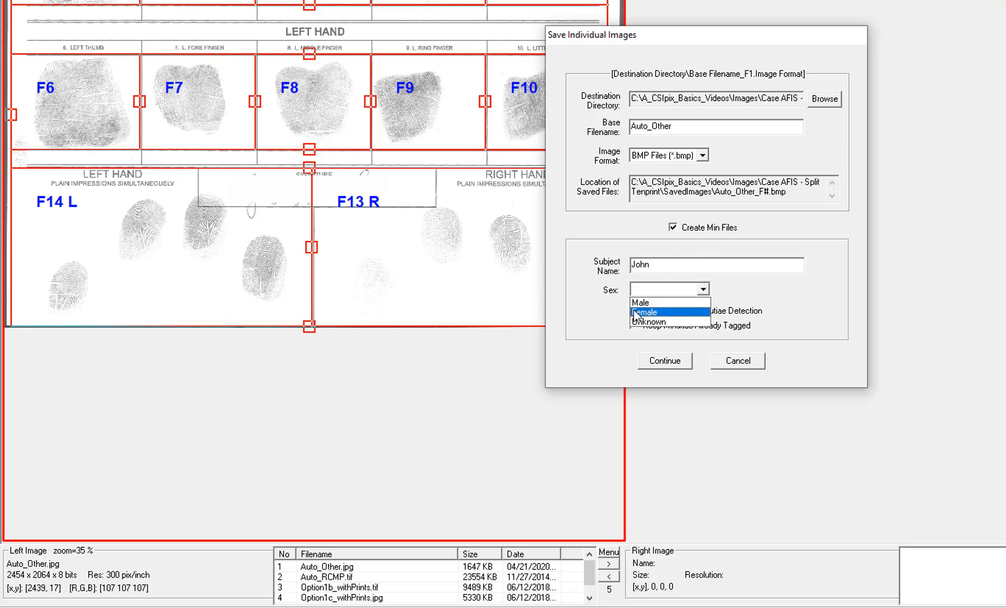
pyautogui.click(651, 302)
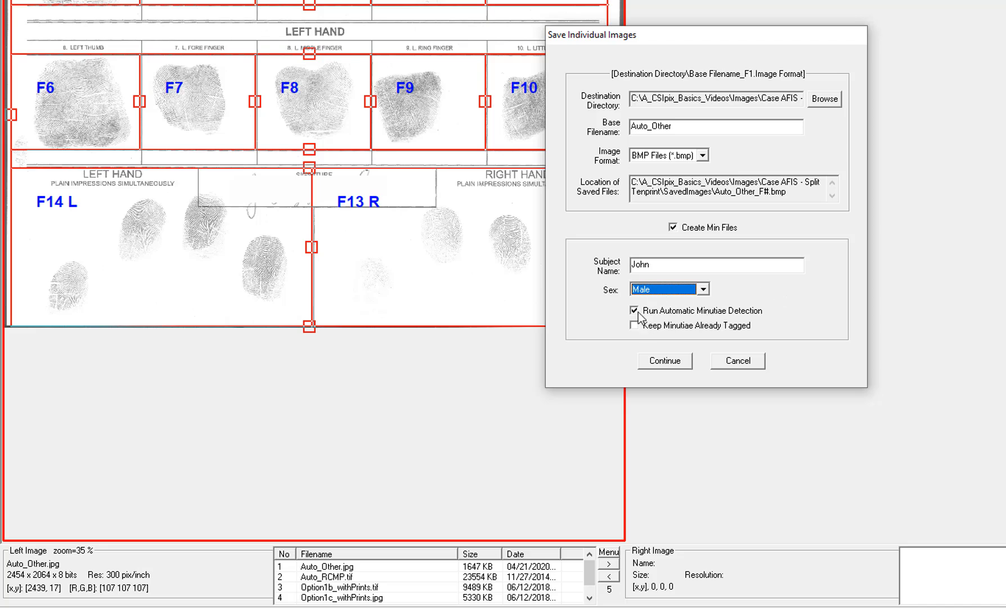
# - Continue saving, accept overwriting existing files, and open the saved individual images in the right view
pyautogui.click(665, 362)
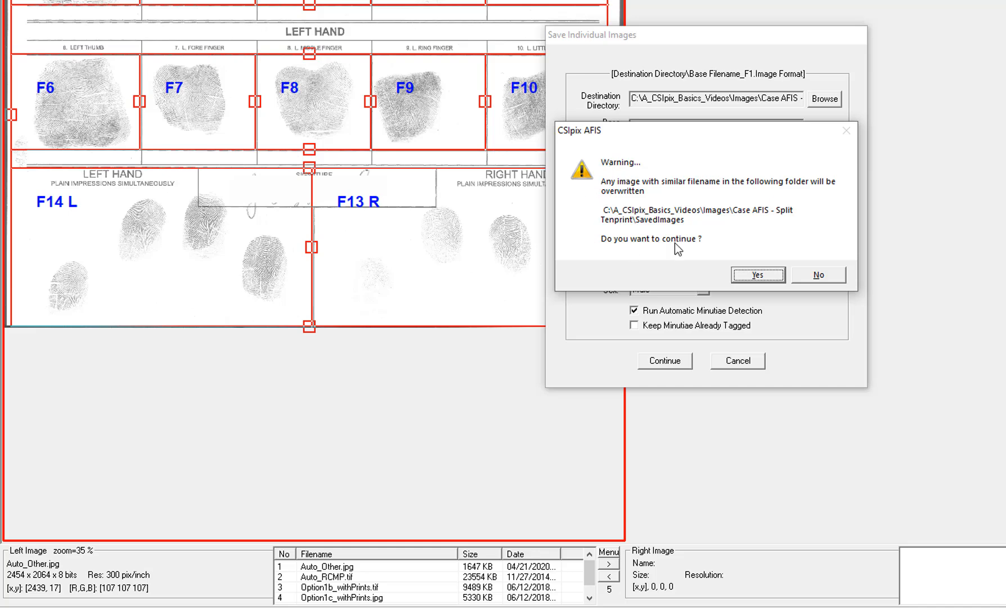
pyautogui.click(765, 276)
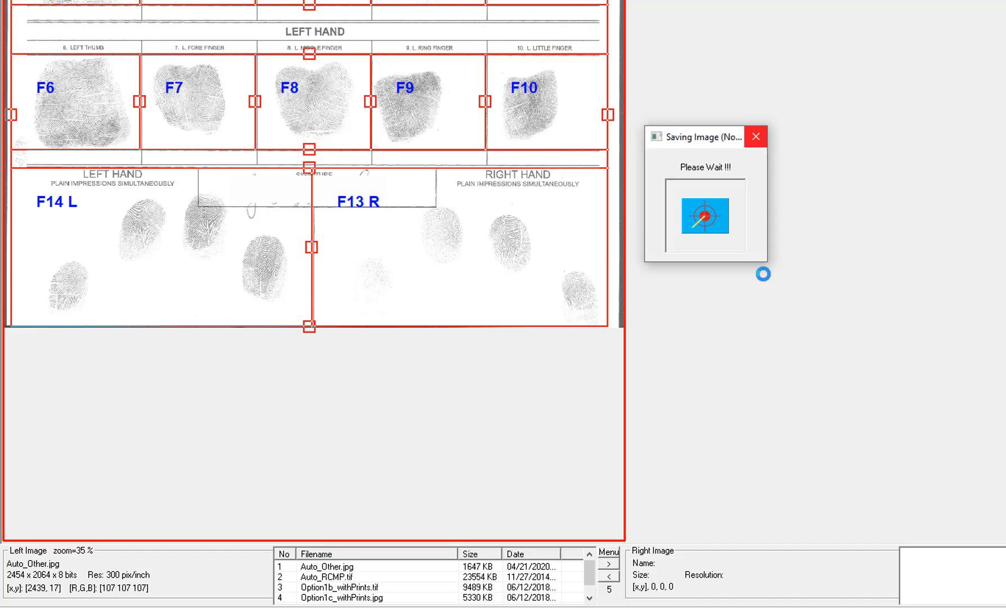
pyautogui.click(754, 223)
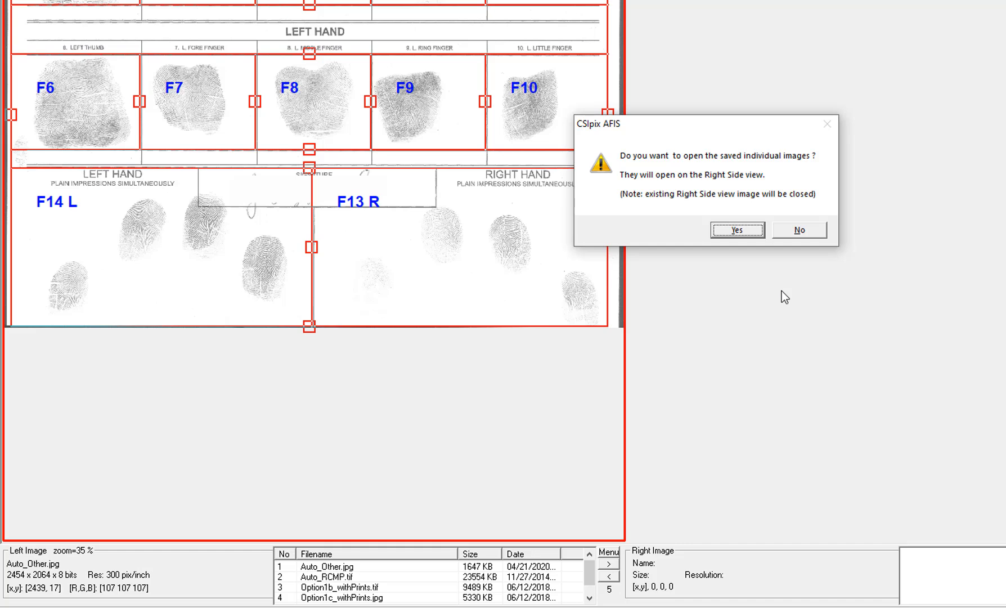
pyautogui.click(739, 230)
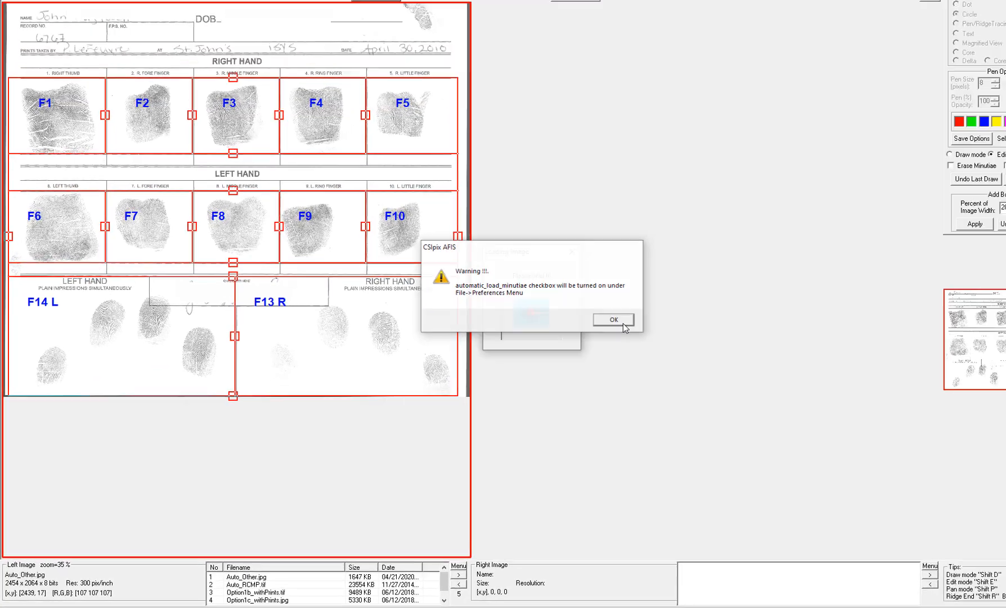
pyautogui.click(827, 231)
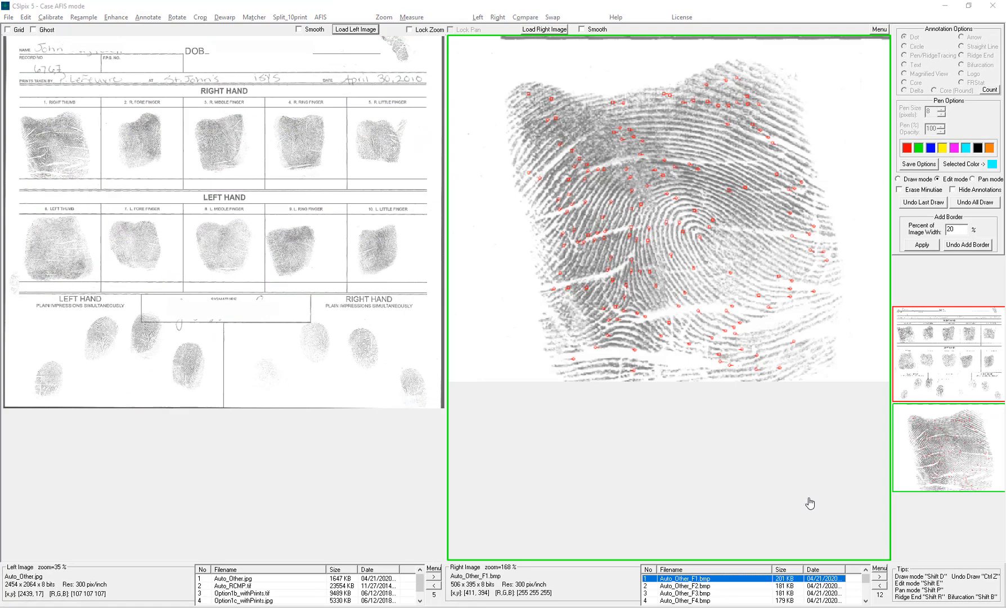
# - Step through the saved finger images and select Auto_Other_F1.bmp in the right image list
pyautogui.click(880, 577)
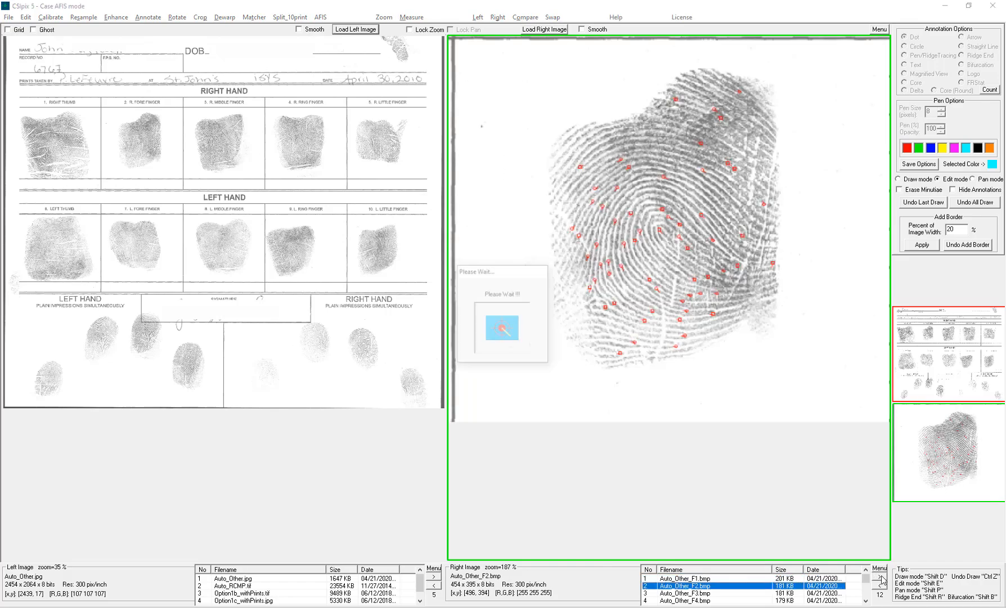
pyautogui.click(882, 578)
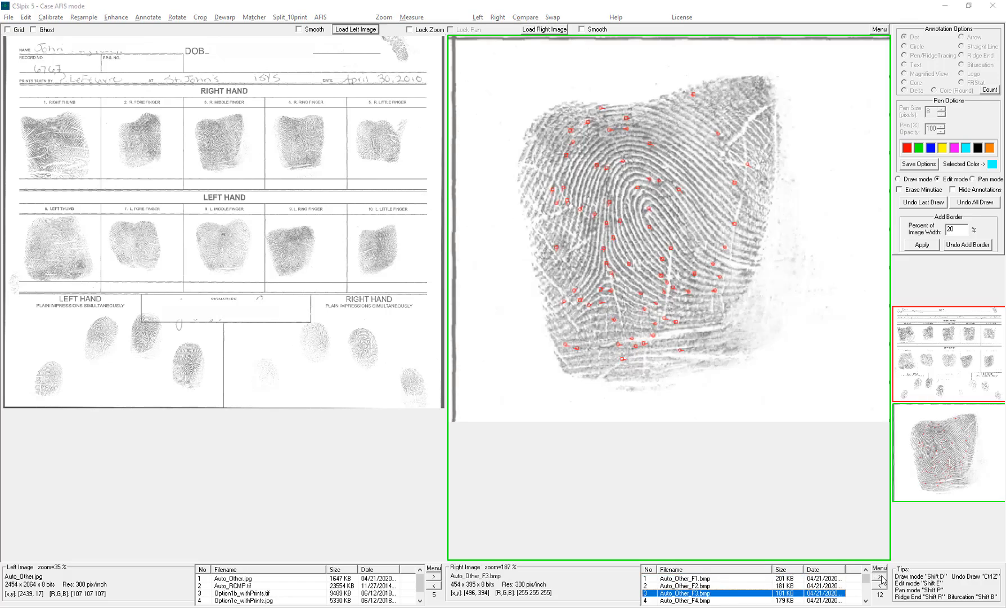
pyautogui.click(695, 579)
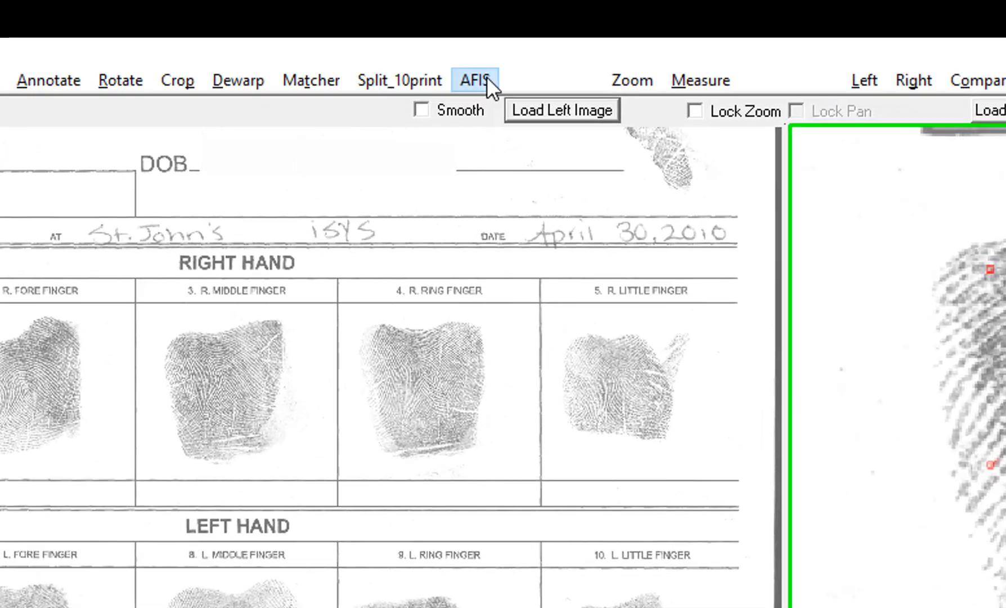
# - Open the AFIS enroll dialog and move it beside the fingerprint
pyautogui.click(487, 77)
pyautogui.click(511, 111)
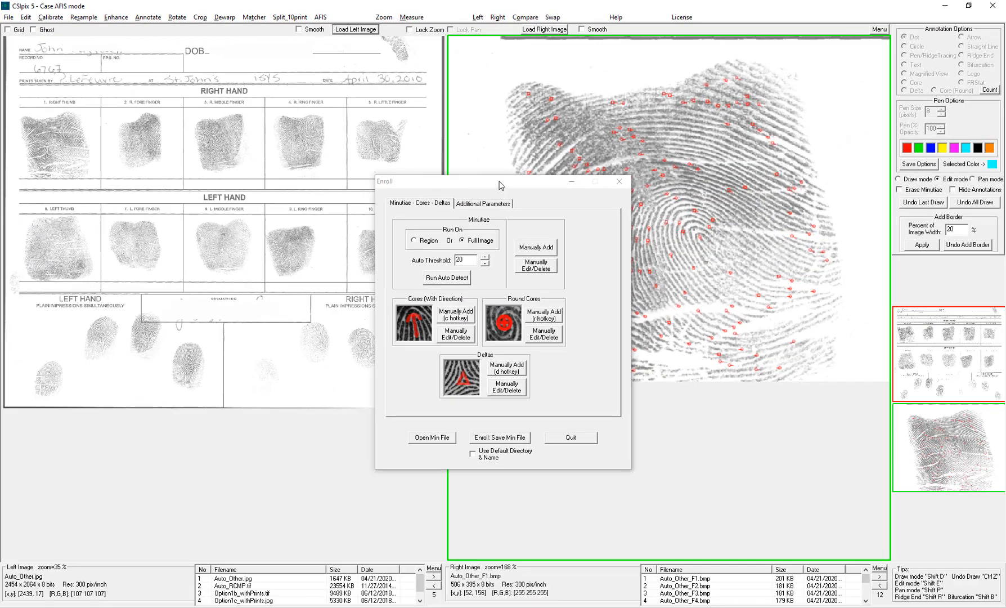
pyautogui.moveTo(500, 183); pyautogui.dragTo(378, 145)
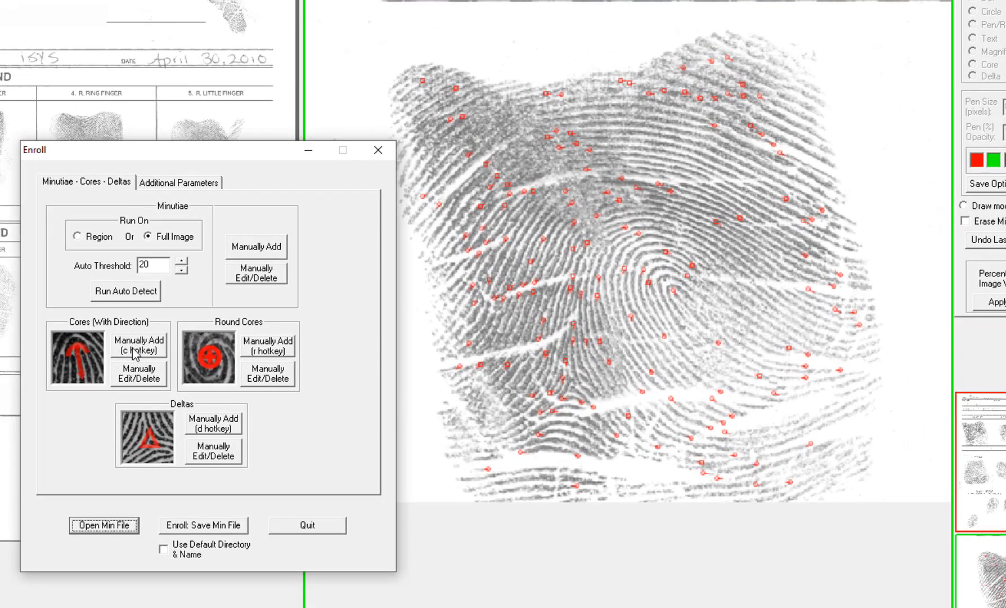
# - Mark a directional core at the loop centre and a delta at the lower left of the thumbprint
pyautogui.click(324, 275)
pyautogui.moveTo(673, 290); pyautogui.dragTo(700, 321)
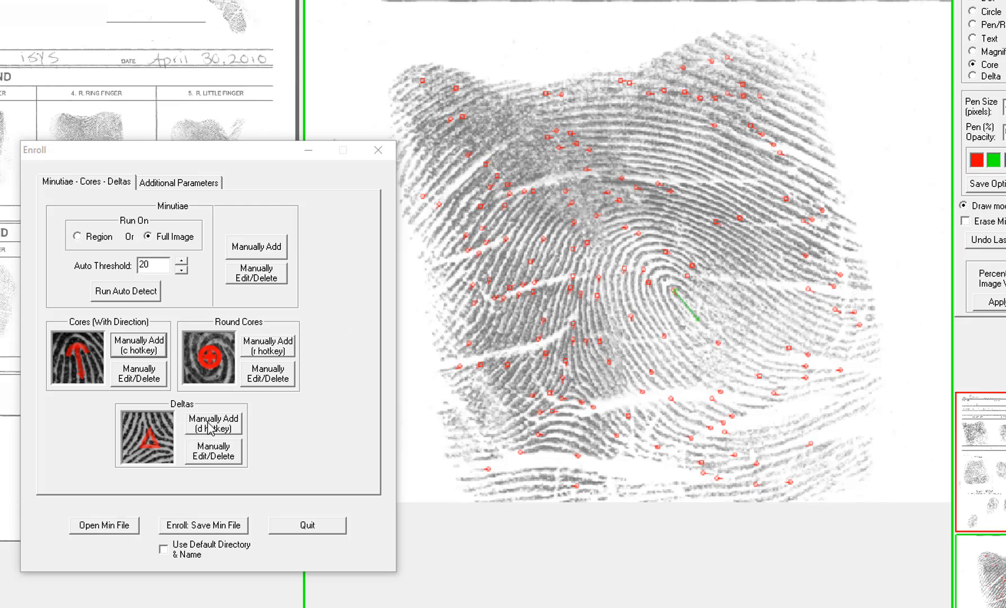
pyautogui.press('d')
pyautogui.click(570, 388)
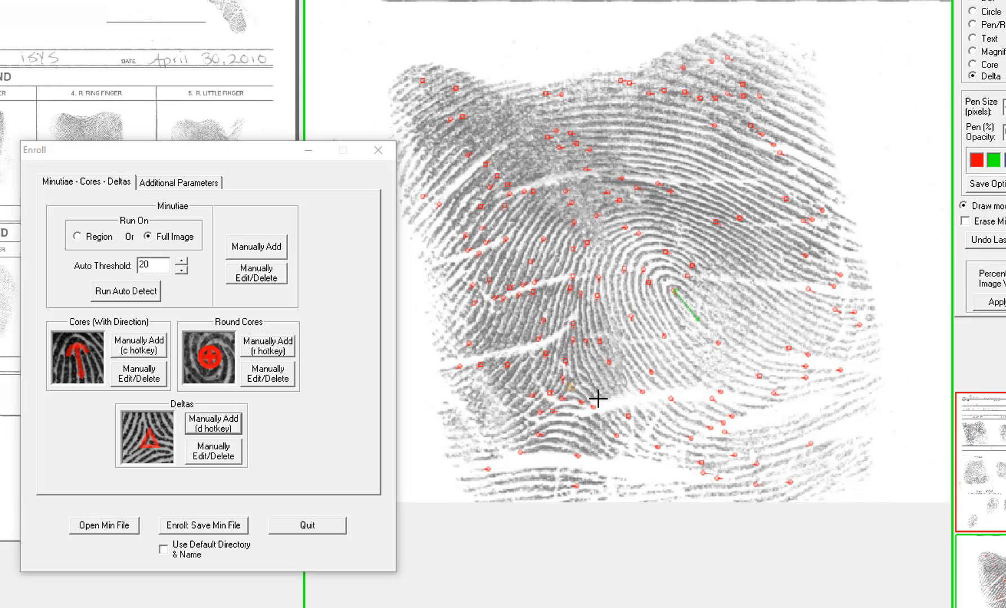
# - Classify the thumbprint as Right Slant Loop and enroll its min file from the right view using the default directory and name
pyautogui.click(182, 186)
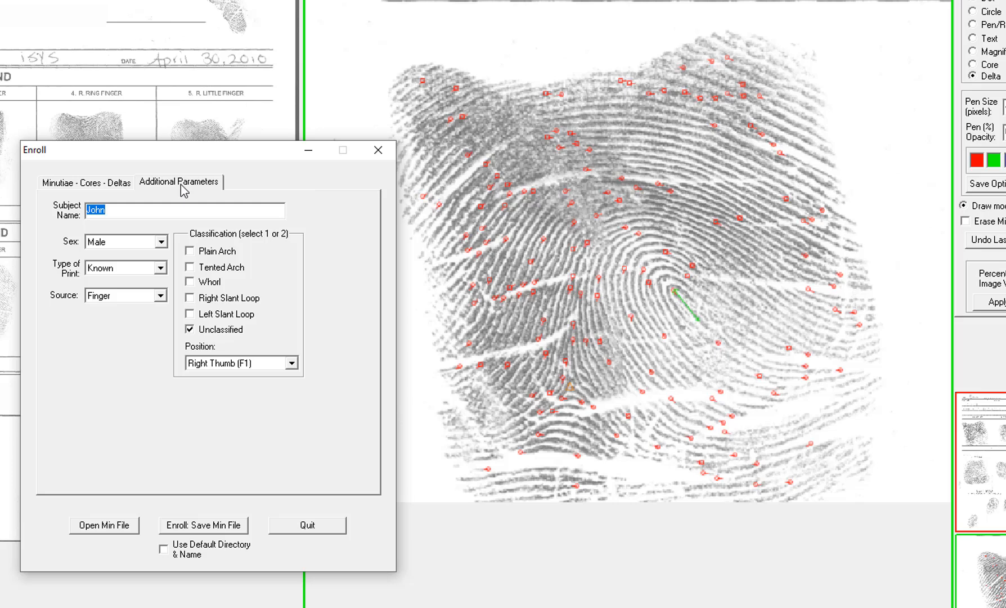
pyautogui.click(190, 299)
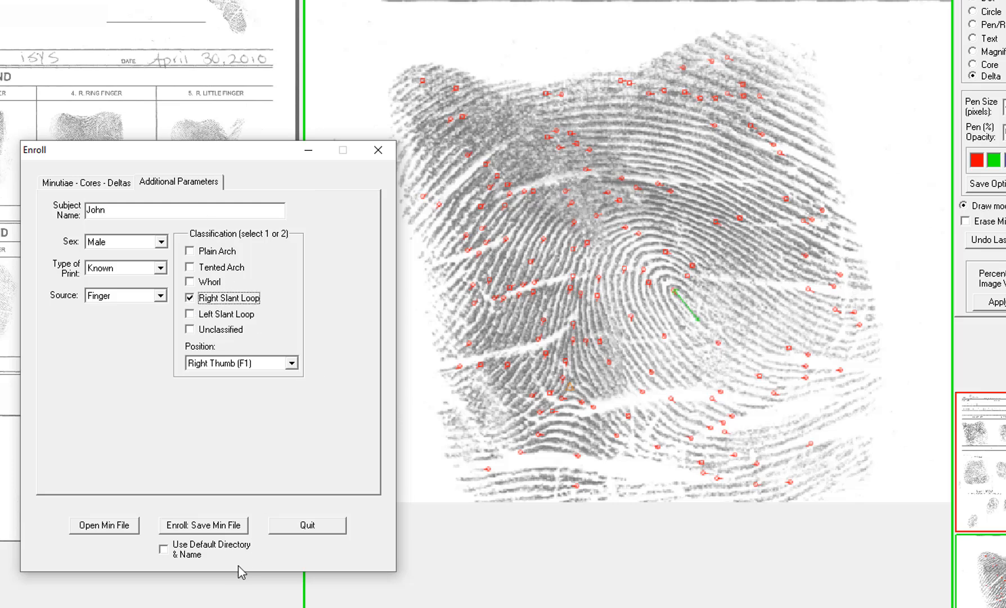
pyautogui.click(164, 555)
pyautogui.click(194, 527)
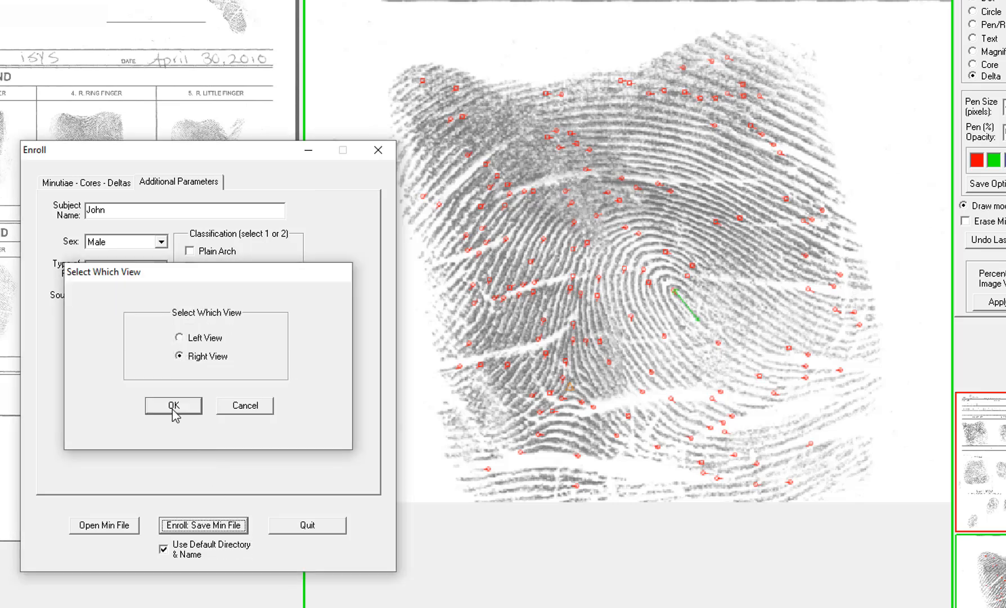
pyautogui.click(172, 408)
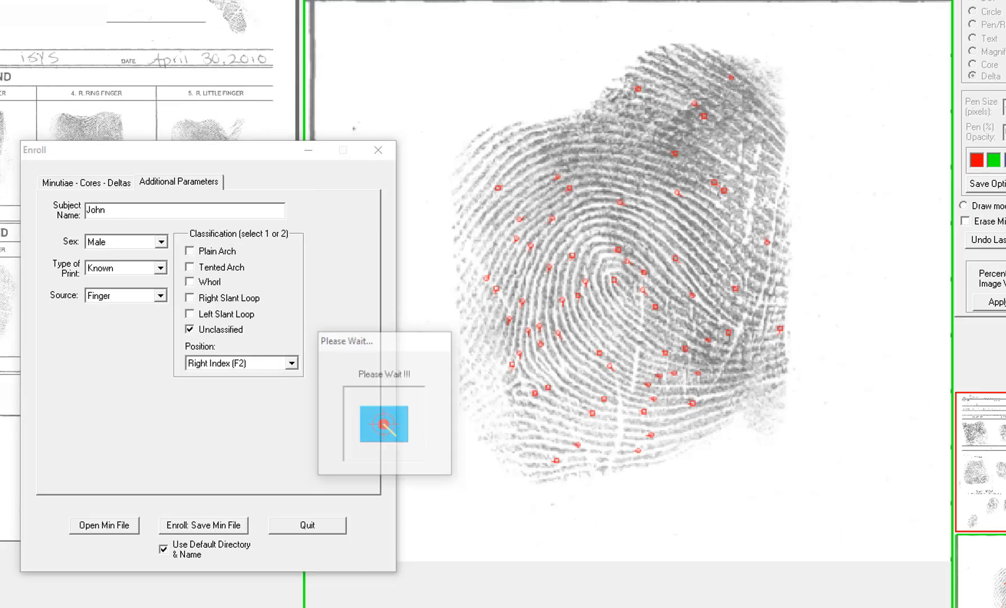
# - Mark a directional core at the loop centre and a delta at the lower left of the right index print
pyautogui.click(90, 186)
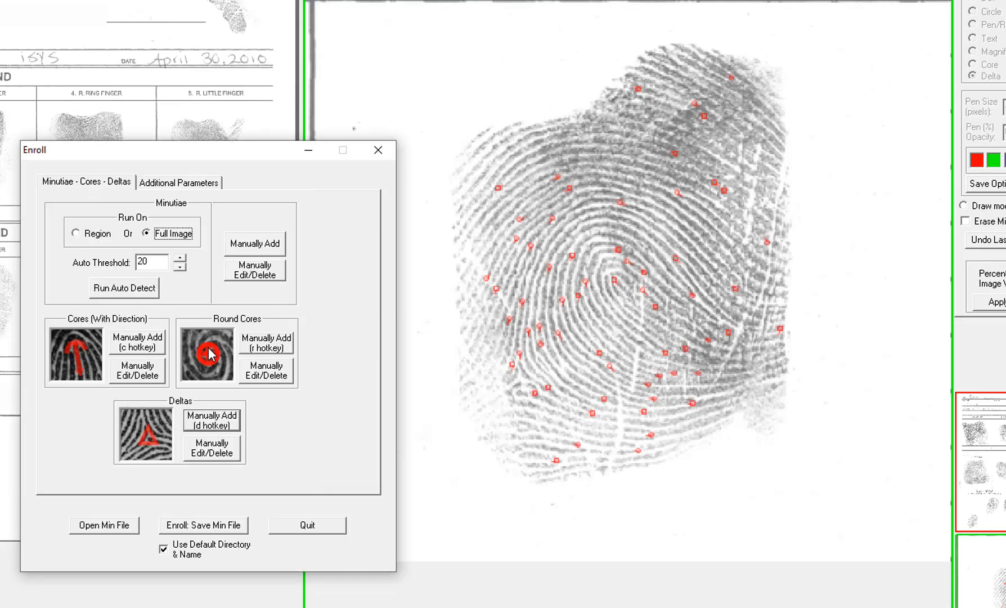
pyautogui.click(148, 340)
pyautogui.moveTo(613, 274); pyautogui.dragTo(643, 303)
pyautogui.click(224, 423)
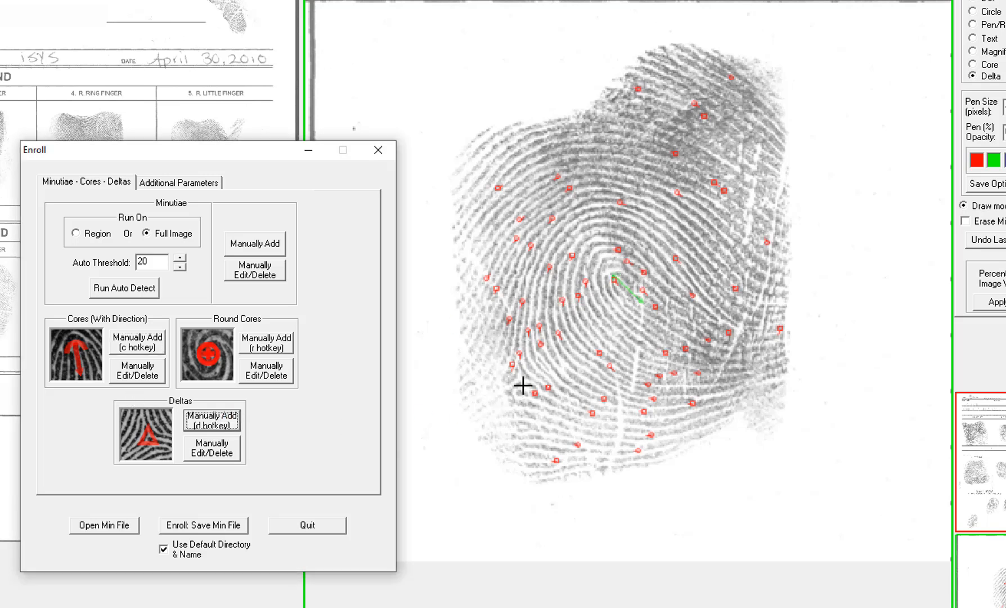
pyautogui.click(517, 375)
# - Classify the right index print as Right Slant Loop, enroll its min file from the right view, and quit enrolling
pyautogui.click(198, 185)
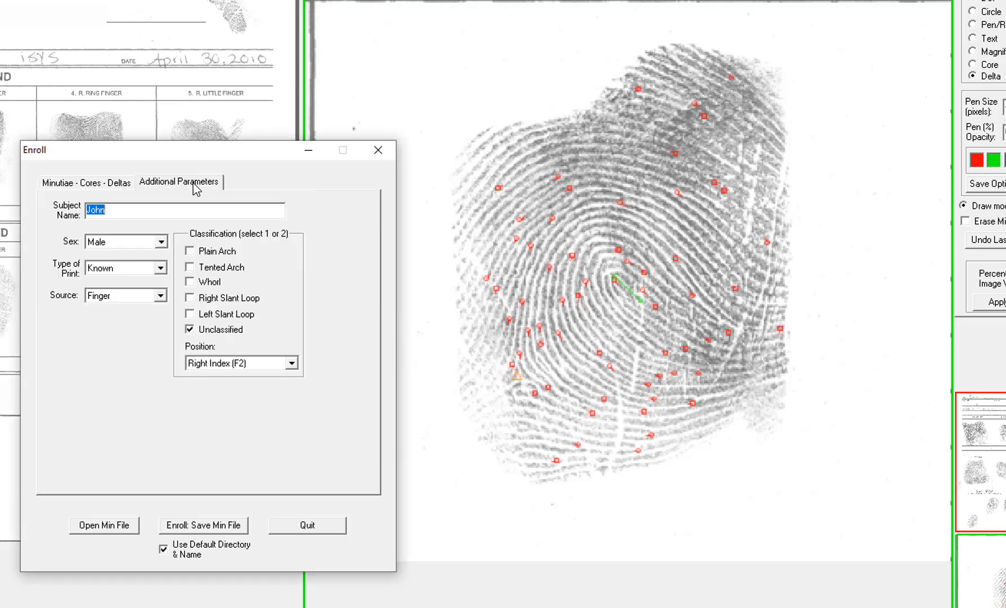
pyautogui.click(203, 302)
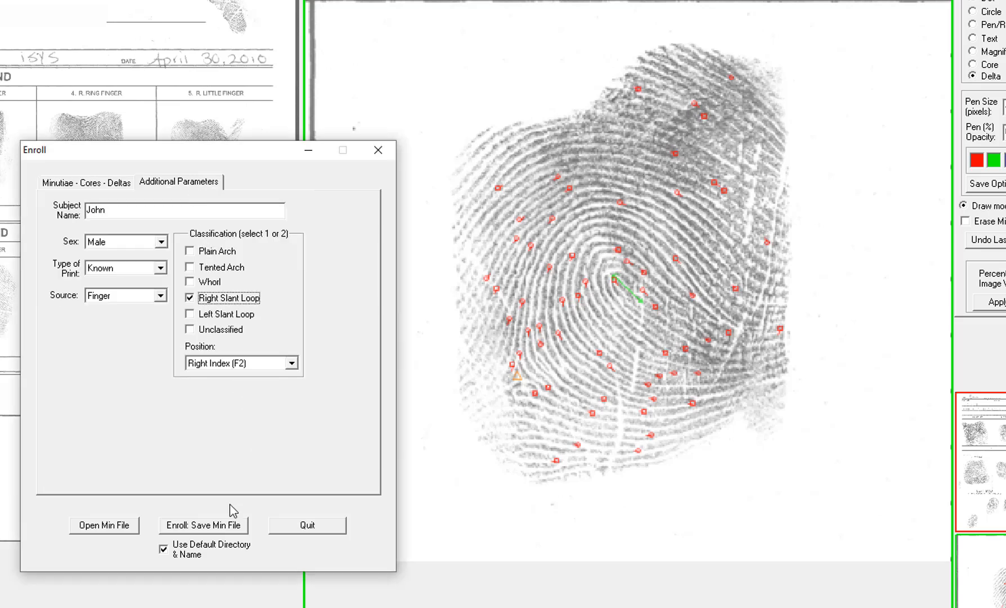
pyautogui.click(200, 528)
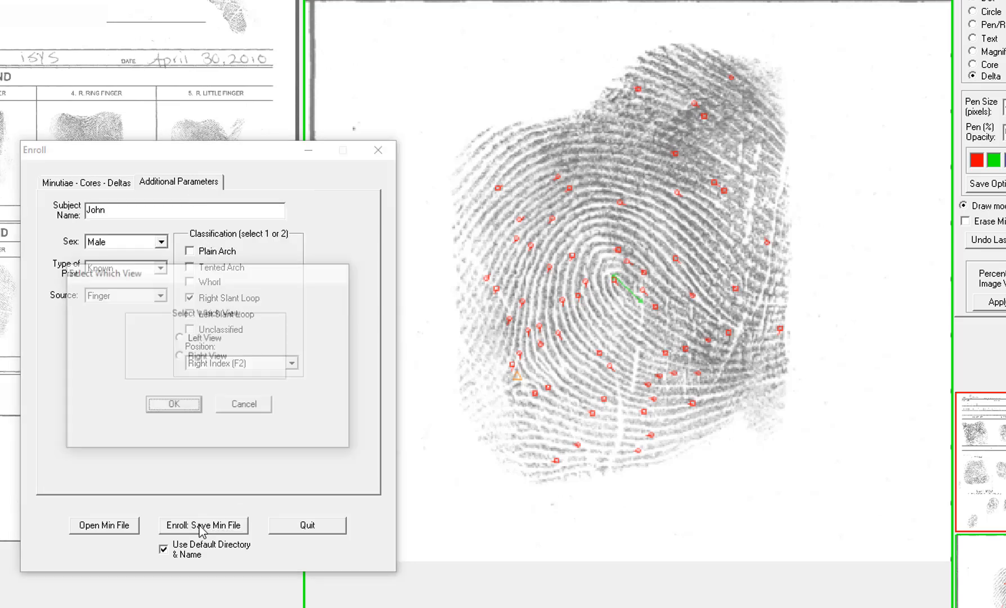
pyautogui.click(174, 406)
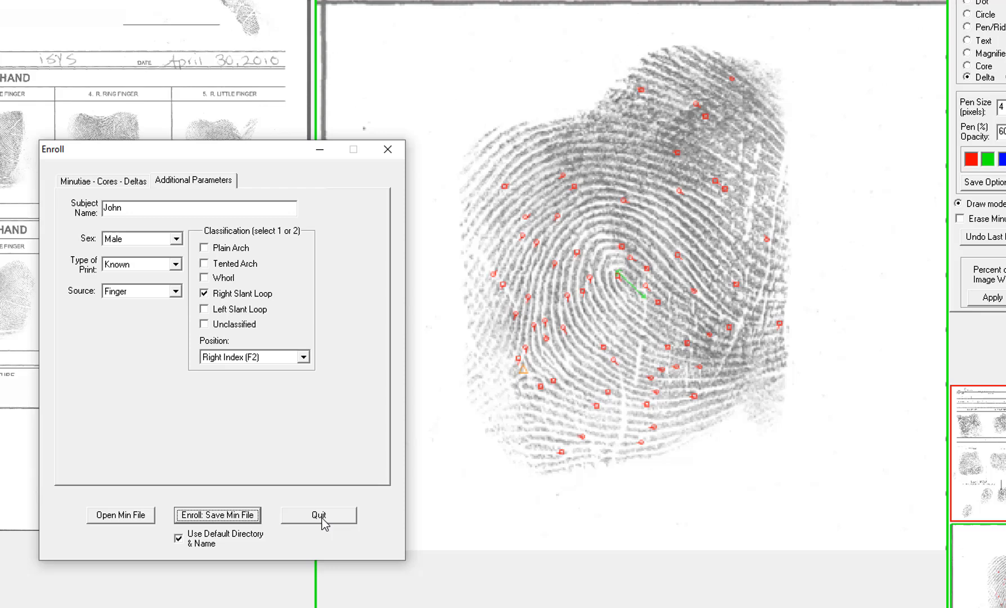
pyautogui.click(313, 528)
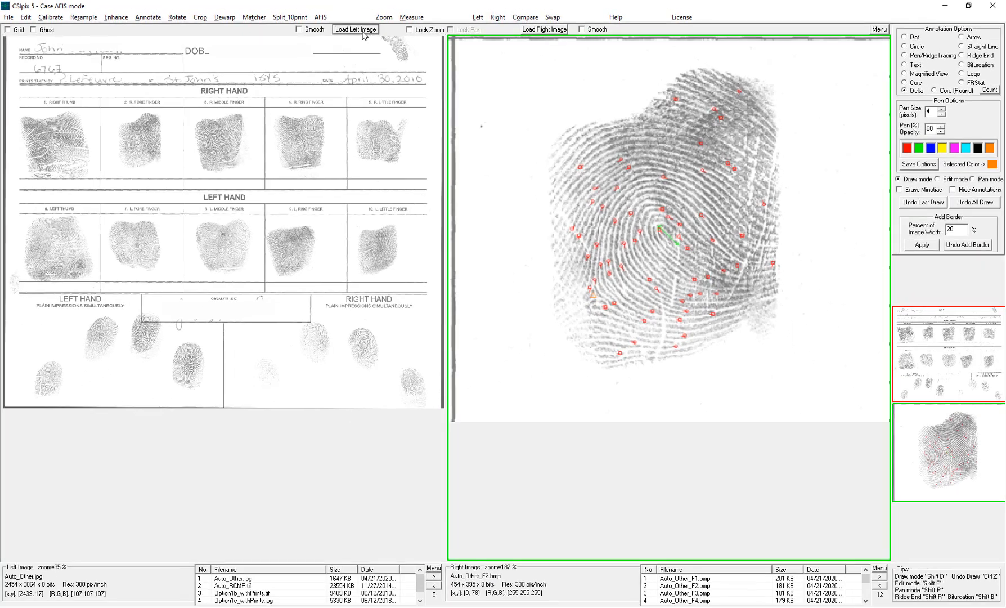
# - Load Auto_RCMP.tif from the Case AFIS - Split Tenprint folder into the left view
pyautogui.click(360, 31)
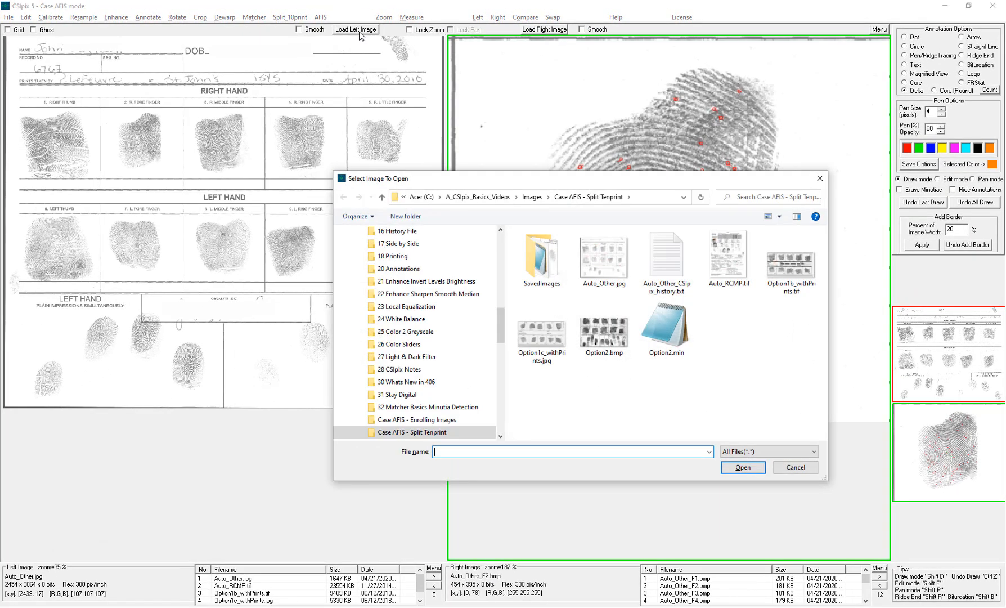
pyautogui.click(741, 263)
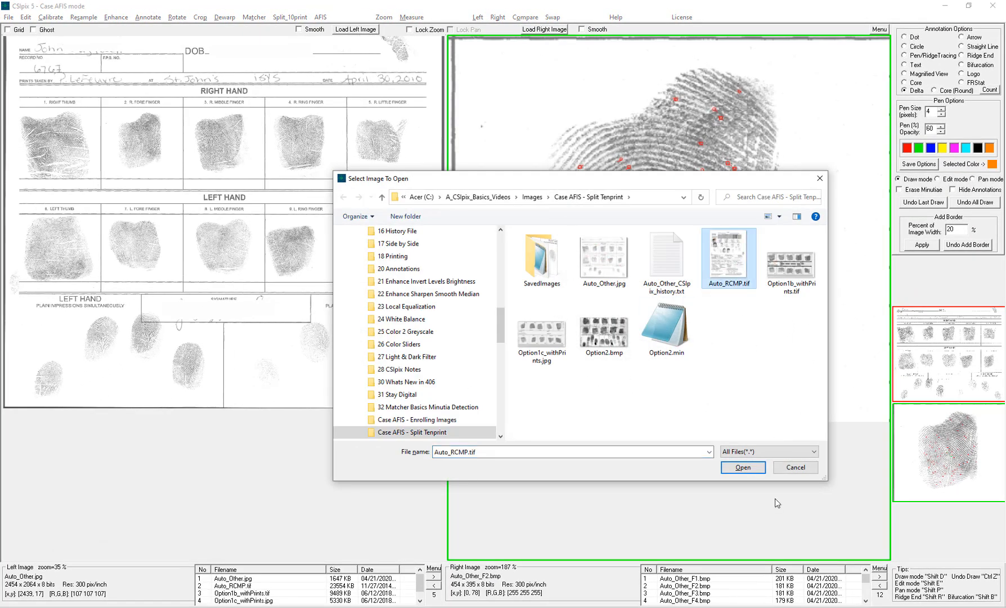
pyautogui.click(747, 468)
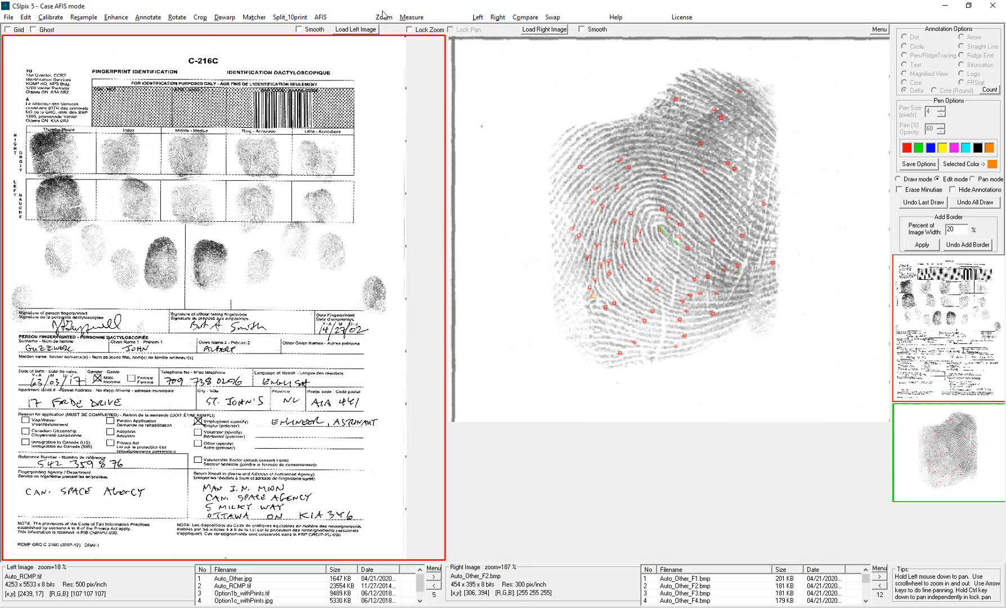
# - Run automatic segmentation for the RCMP C-216C Form and widen the plain-impression boxes to the card edges
pyautogui.click(293, 16)
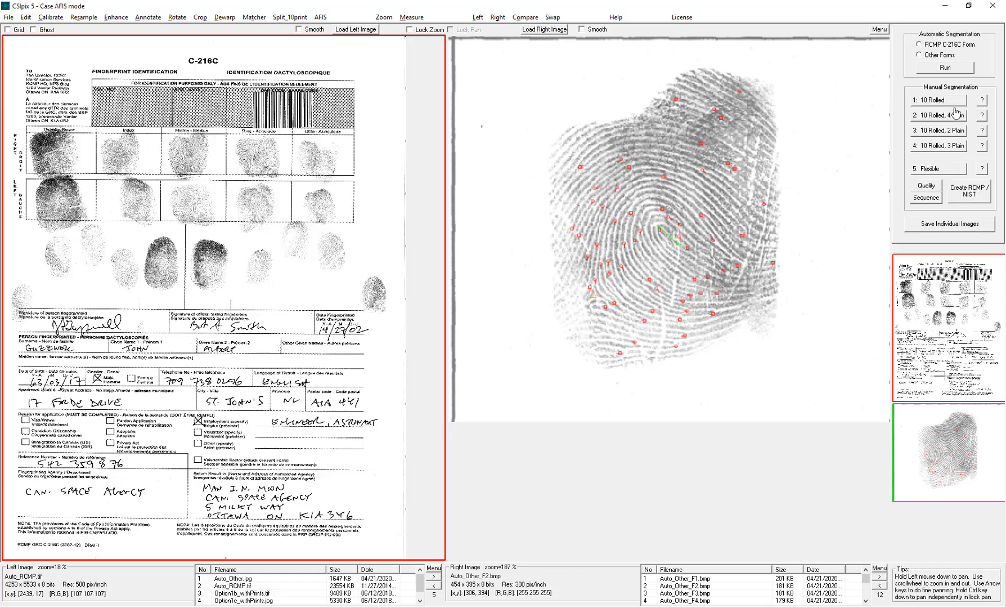
pyautogui.click(934, 45)
pyautogui.click(945, 68)
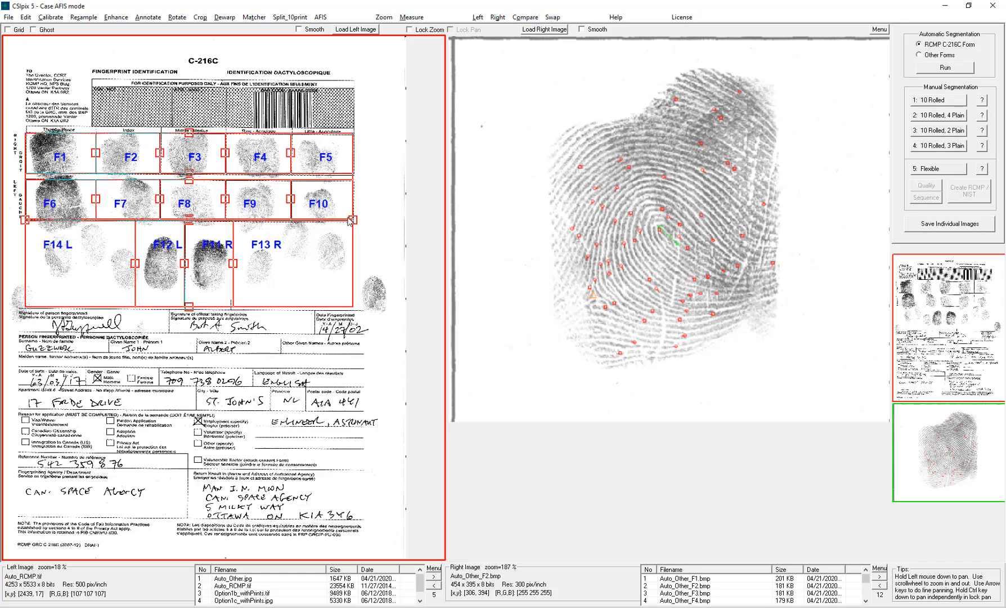
pyautogui.moveTo(351, 220); pyautogui.dragTo(393, 220)
pyautogui.moveTo(25, 220); pyautogui.dragTo(4, 220)
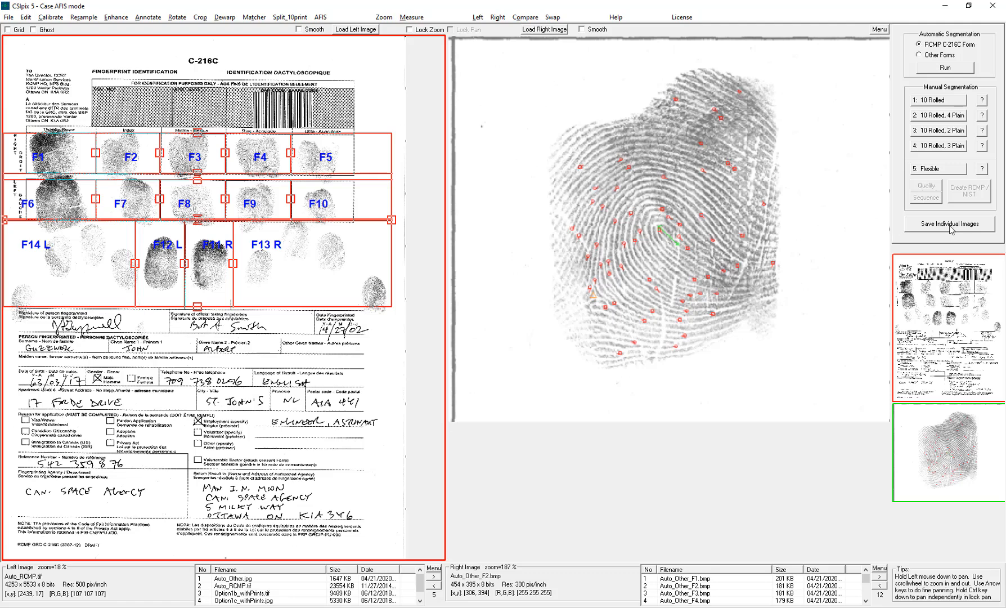
# - Load Option1b_withPrints.tif and segment it with the 10 Rolled manual layout using Option 1 b
pyautogui.click(348, 32)
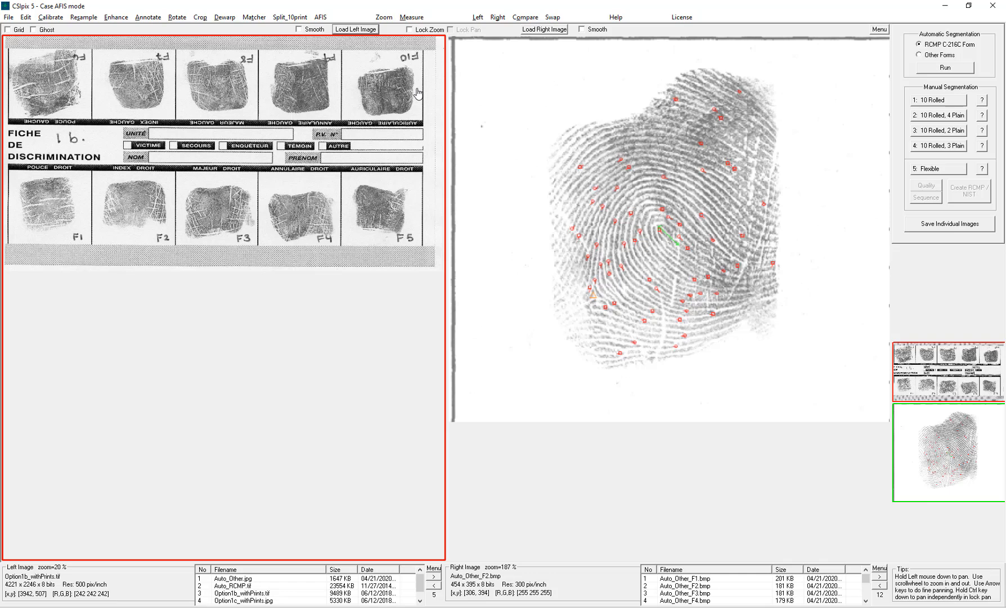
pyautogui.click(929, 101)
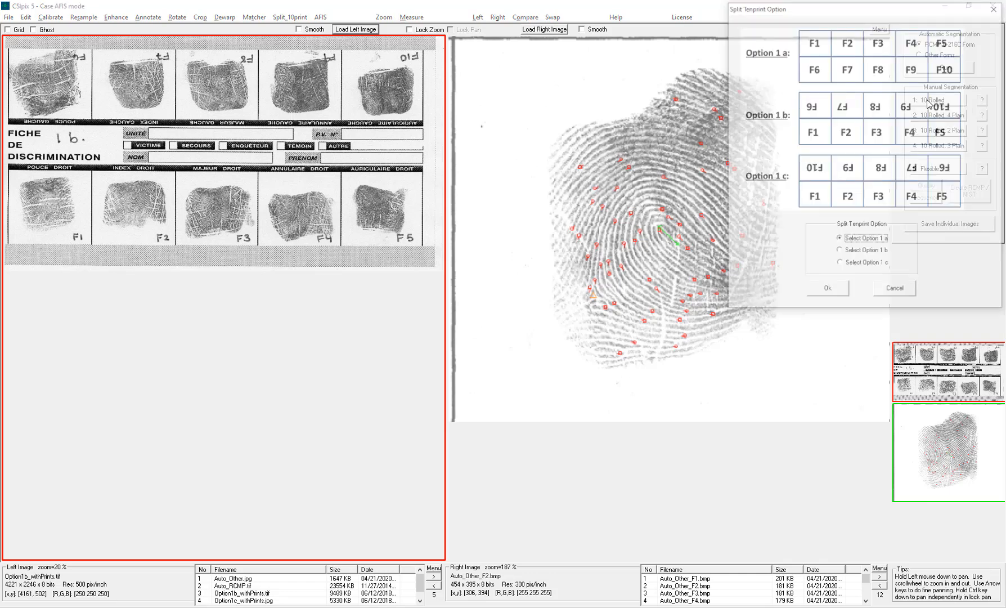
pyautogui.moveTo(866, 12); pyautogui.dragTo(650, 53)
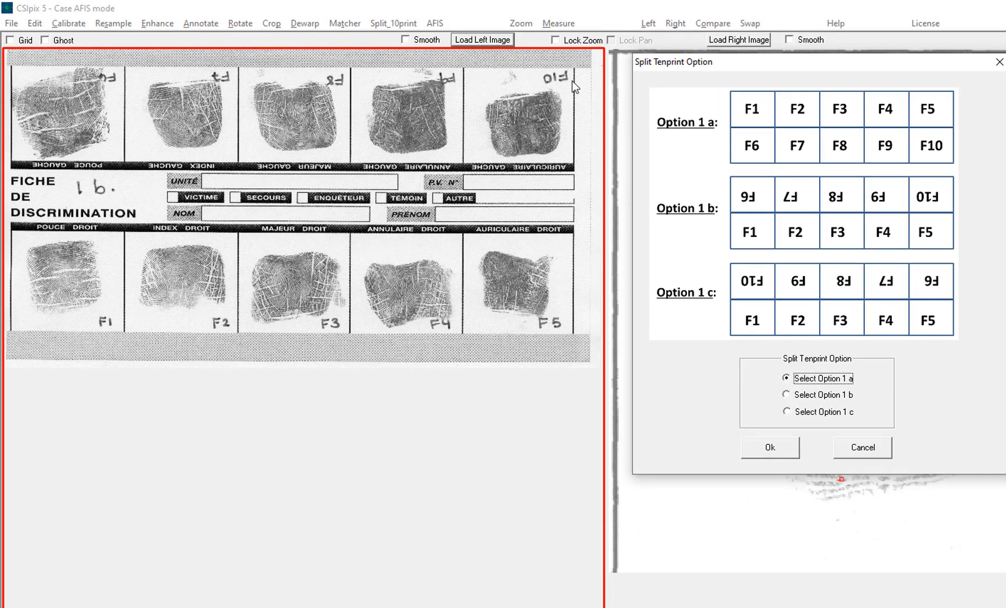
pyautogui.click(791, 395)
pyautogui.click(771, 447)
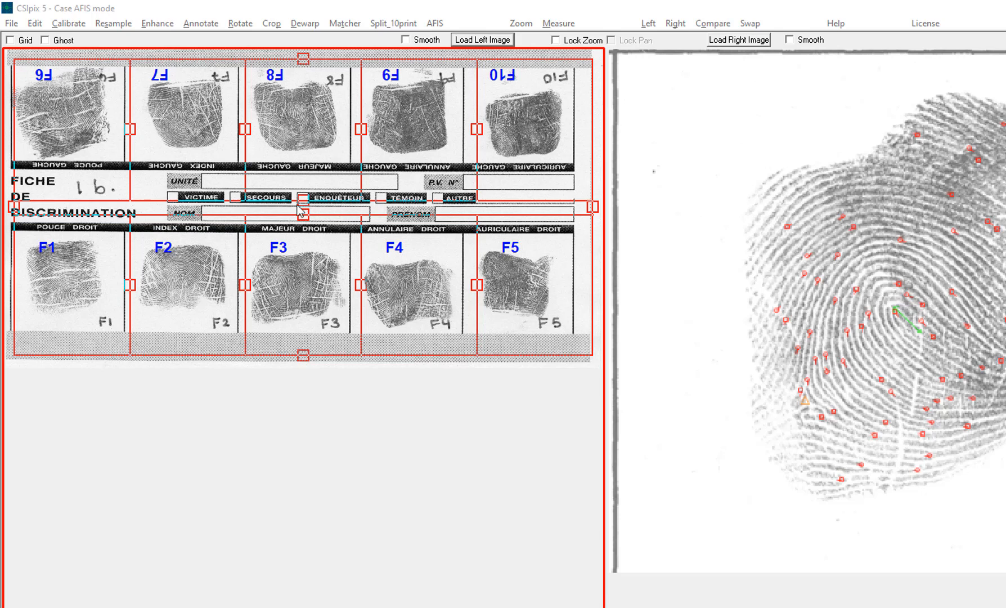
# - Trim the segment box edges, save the individual images with default settings, and open them in the right view
pyautogui.moveTo(303, 213)
pyautogui.mouseDown()
pyautogui.moveTo(304, 182)
pyautogui.moveTo(303, 215)
pyautogui.mouseUp()
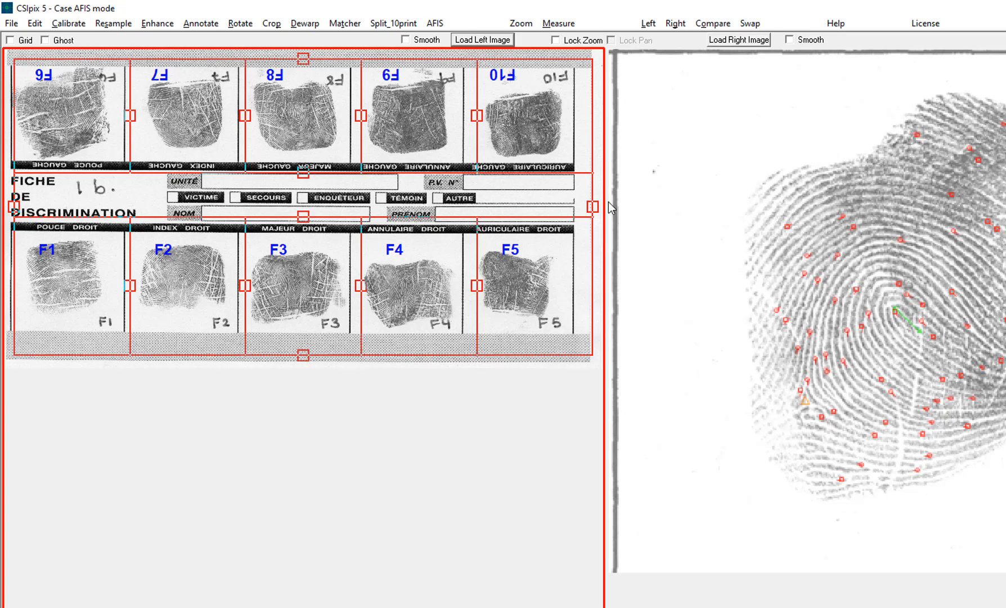
pyautogui.moveTo(593, 206); pyautogui.dragTo(573, 208)
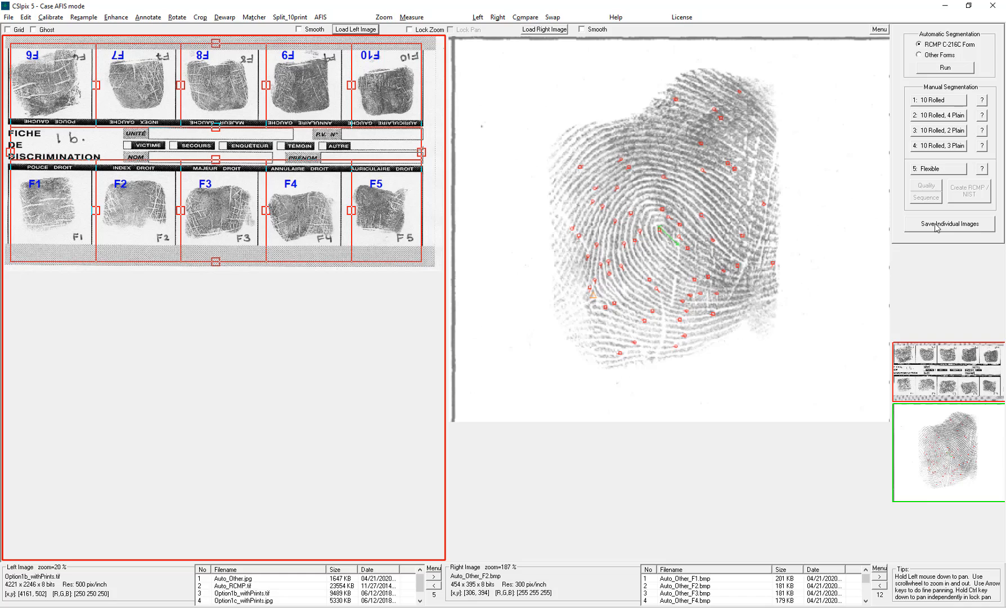
pyautogui.click(936, 225)
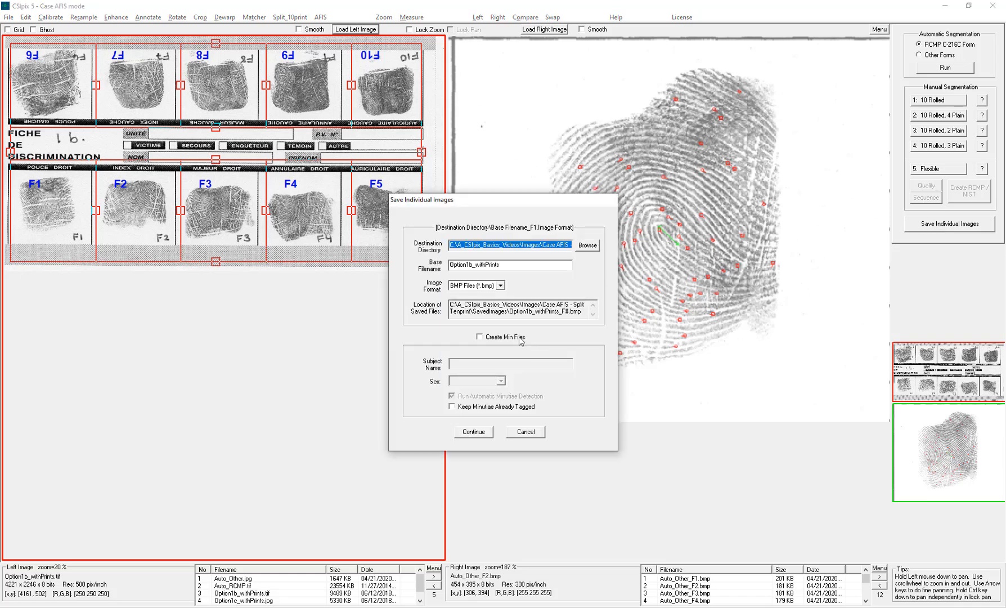
pyautogui.click(476, 433)
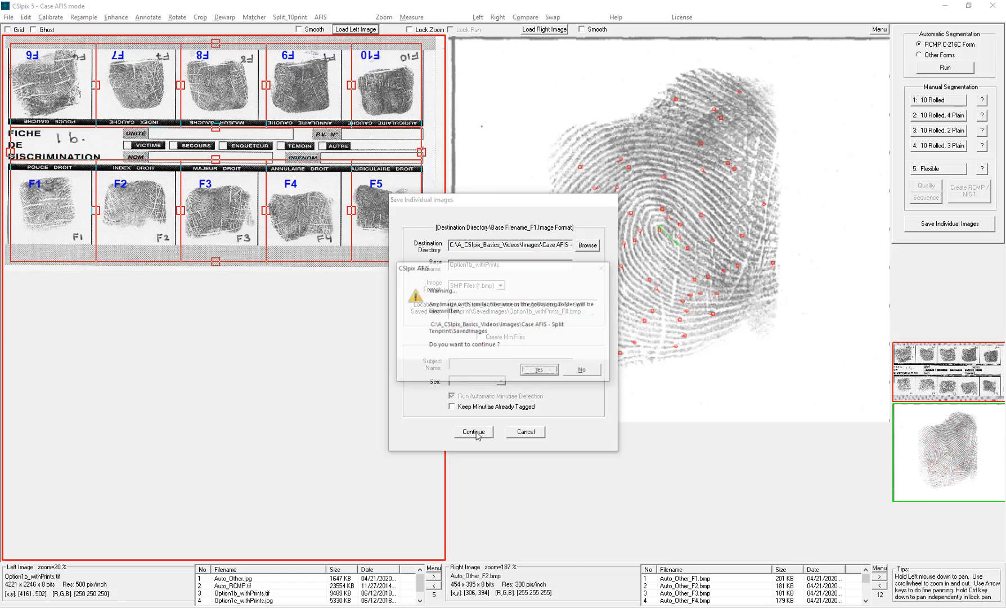
pyautogui.click(547, 371)
pyautogui.click(536, 332)
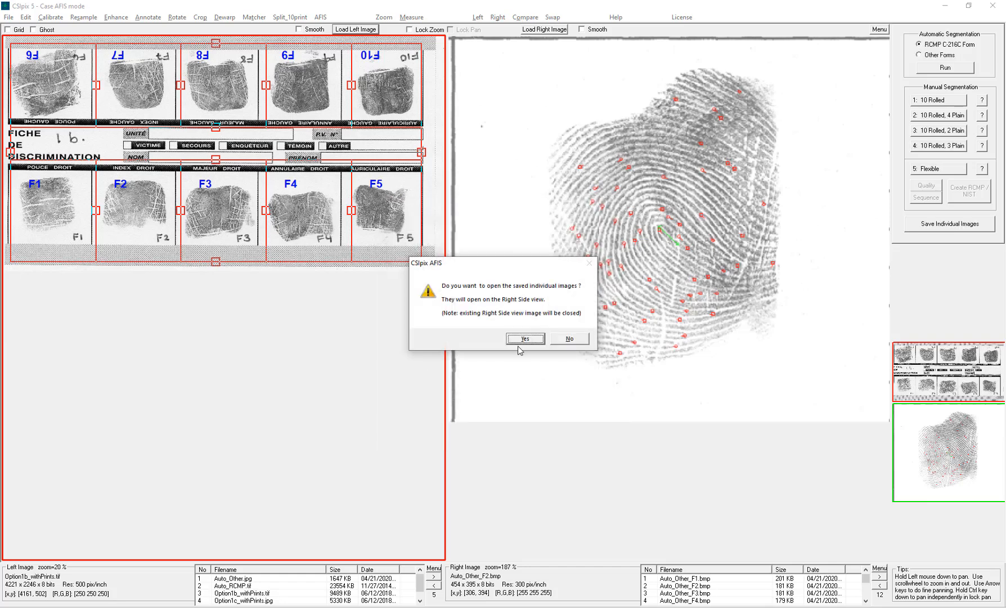
pyautogui.click(525, 341)
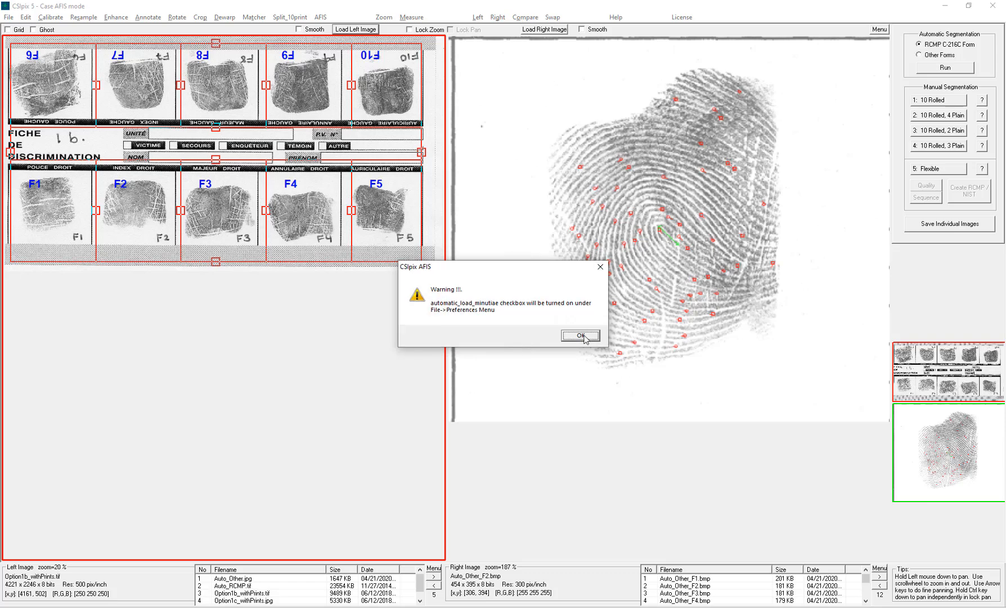
pyautogui.click(583, 336)
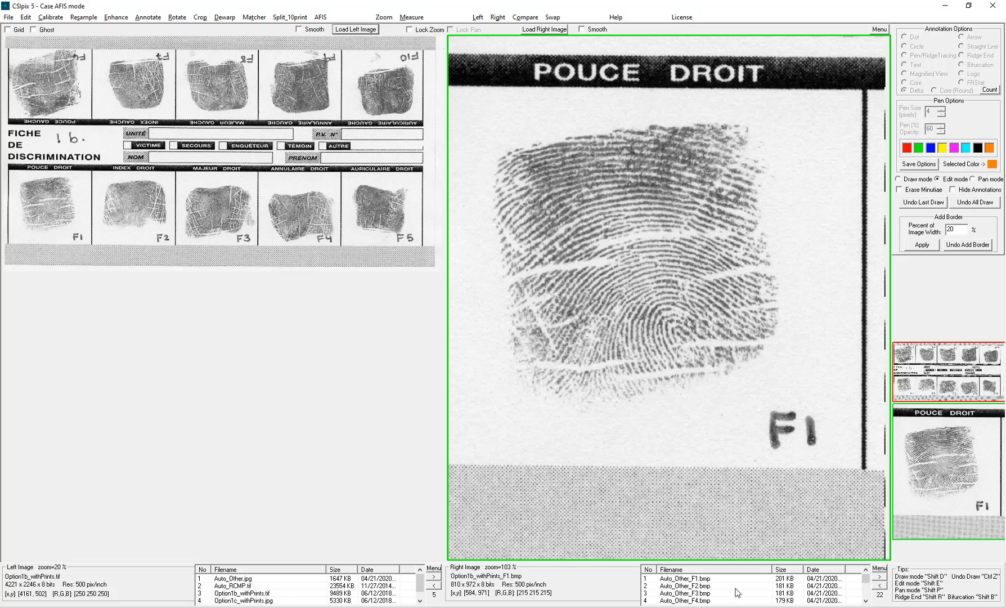
# - Browse the saved individual finger images in the right view's file list
pyautogui.scroll(-4, 736, 592)
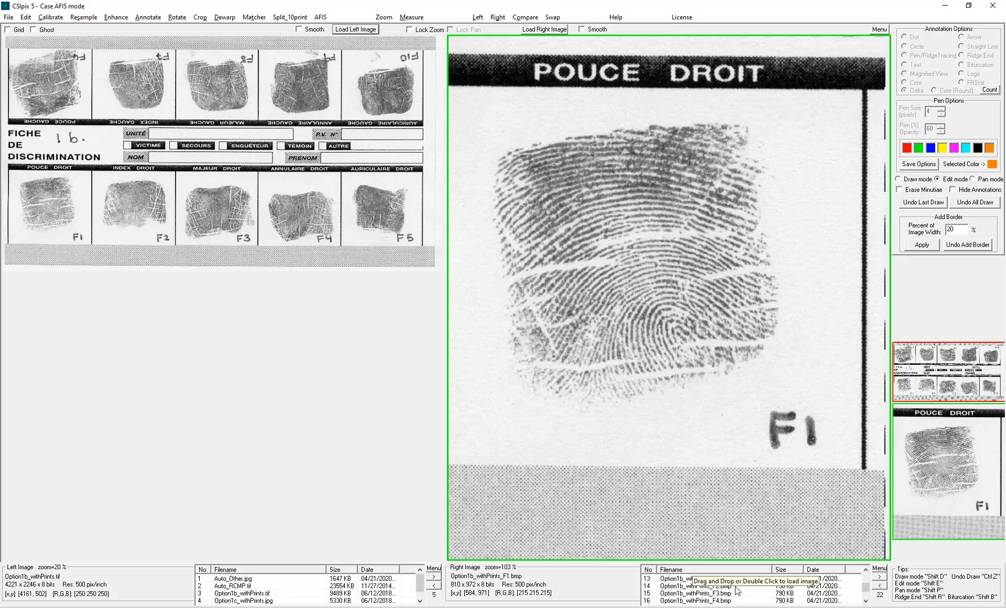
pyautogui.scroll(-2, 737, 591)
pyautogui.doubleClick(726, 601)
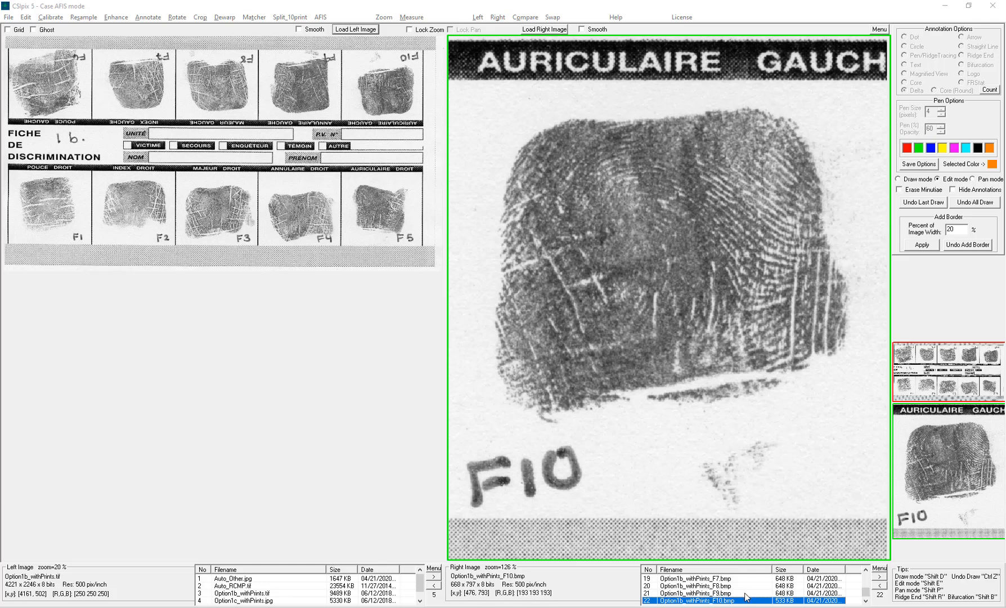
pyautogui.press('Up')
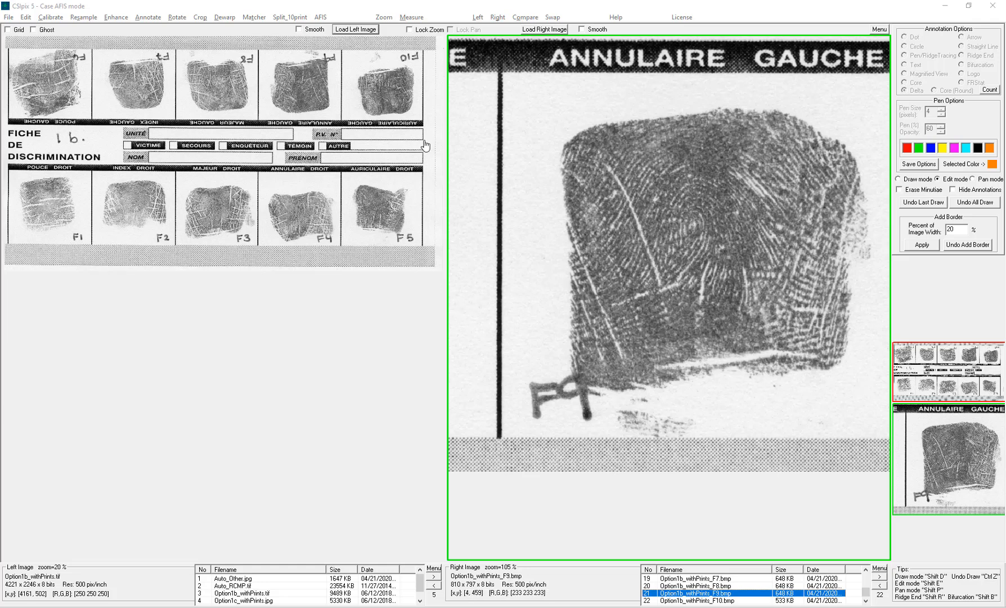
# - Load Option2.bmp into the left view and inspect its tagged minutiae up close
pyautogui.click(350, 31)
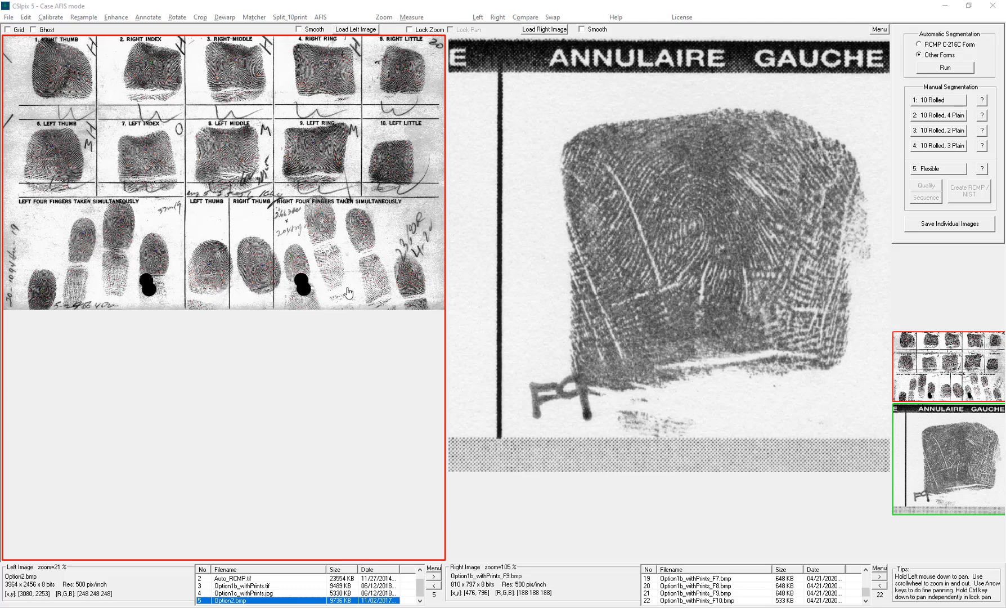
pyautogui.click(254, 18)
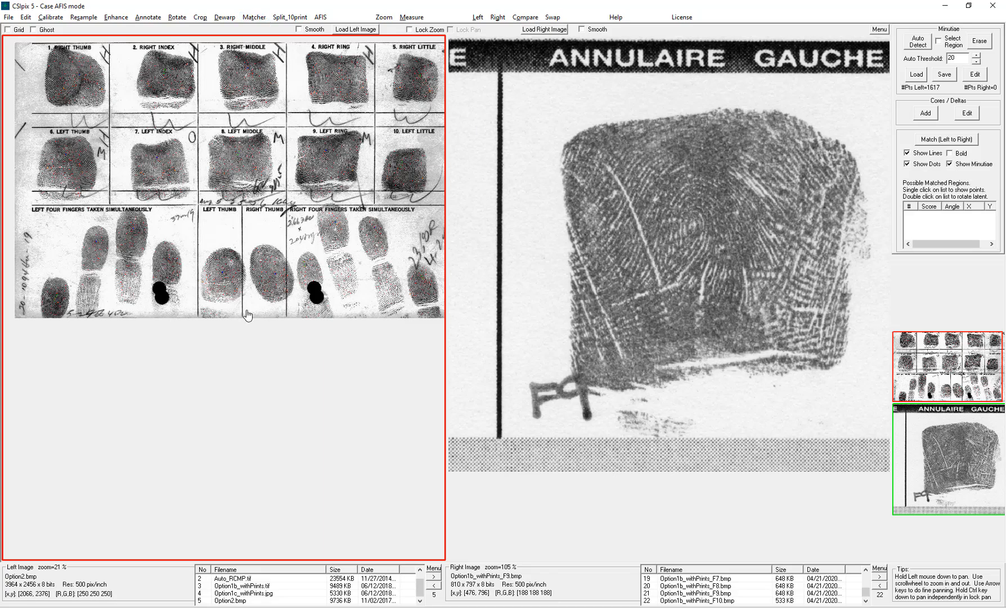
pyautogui.scroll(2, 264, 273)
pyautogui.scroll(15, 273, 254)
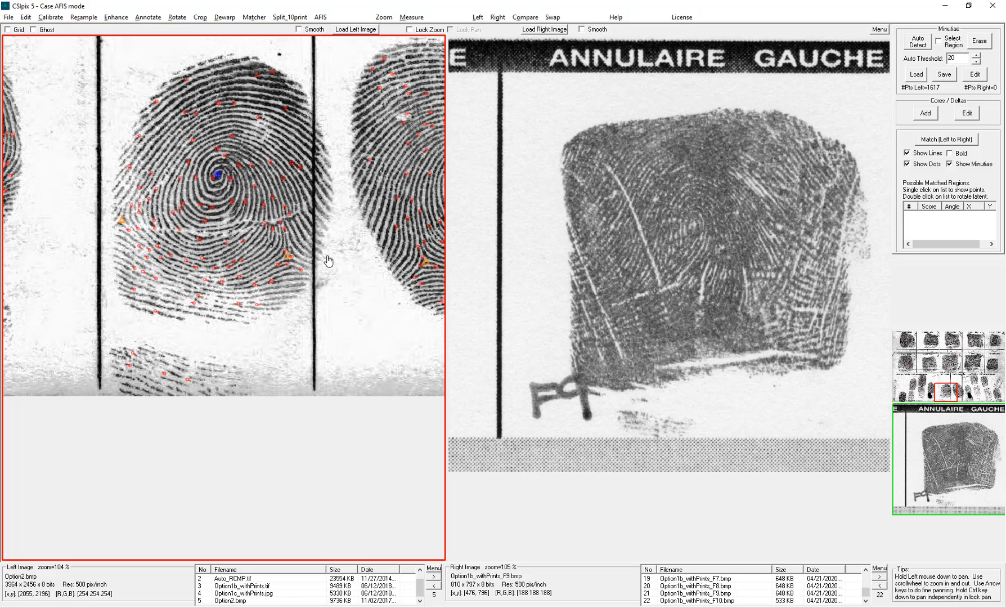
pyautogui.scroll(-3, 328, 261)
pyautogui.scroll(-13, 328, 262)
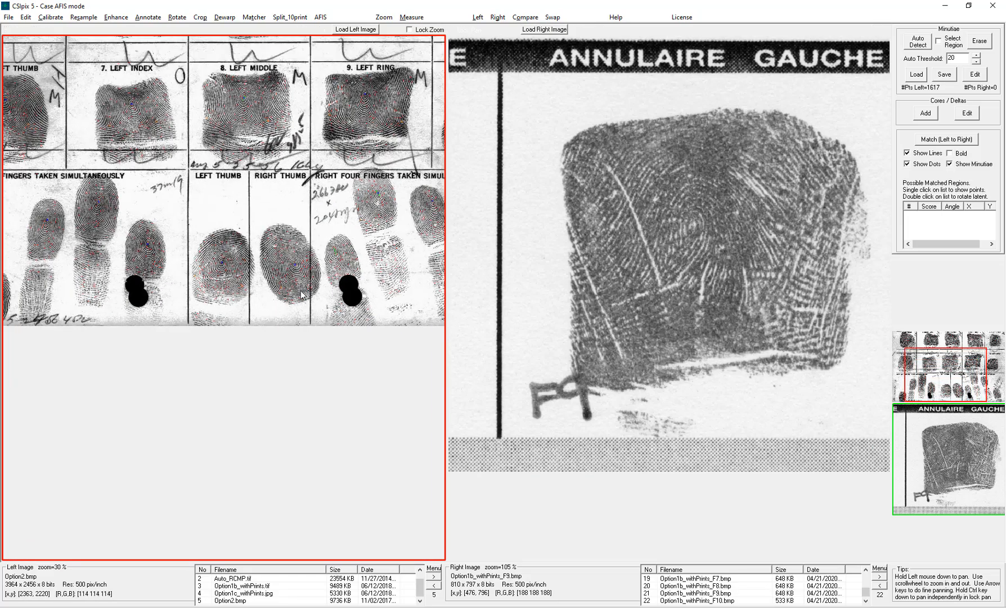
pyautogui.scroll(-1, 300, 290)
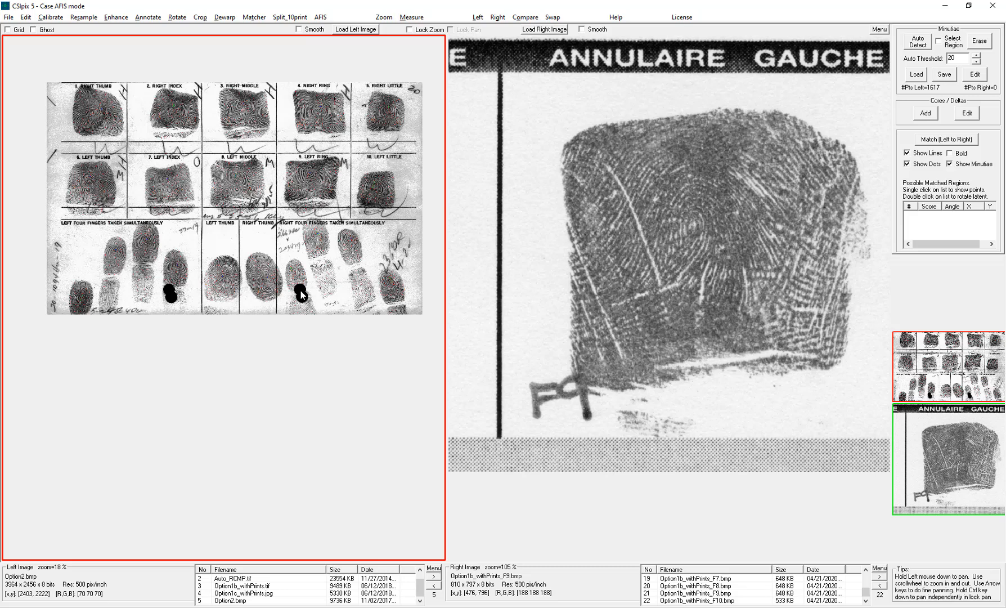
# - Run automatic segmentation for Other Forms and adjust the thumb, left and bottom box edges
pyautogui.click(290, 18)
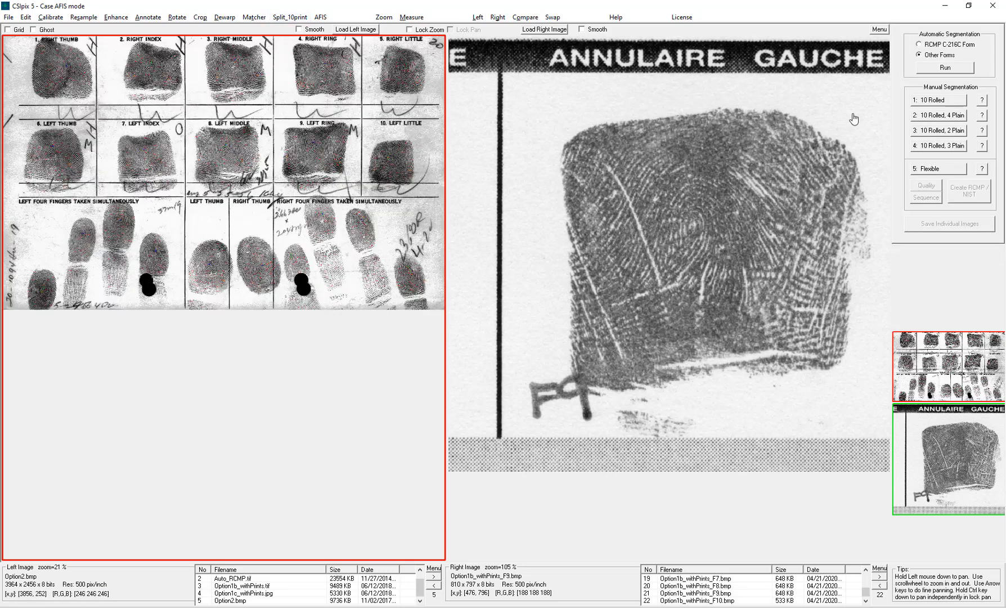
pyautogui.click(945, 68)
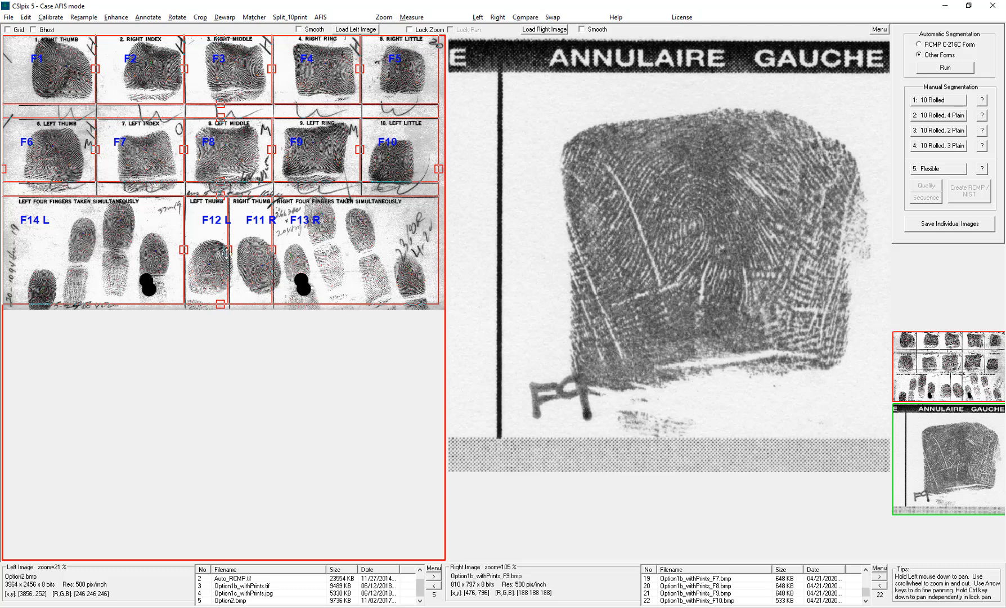
pyautogui.moveTo(229, 250); pyautogui.dragTo(284, 253)
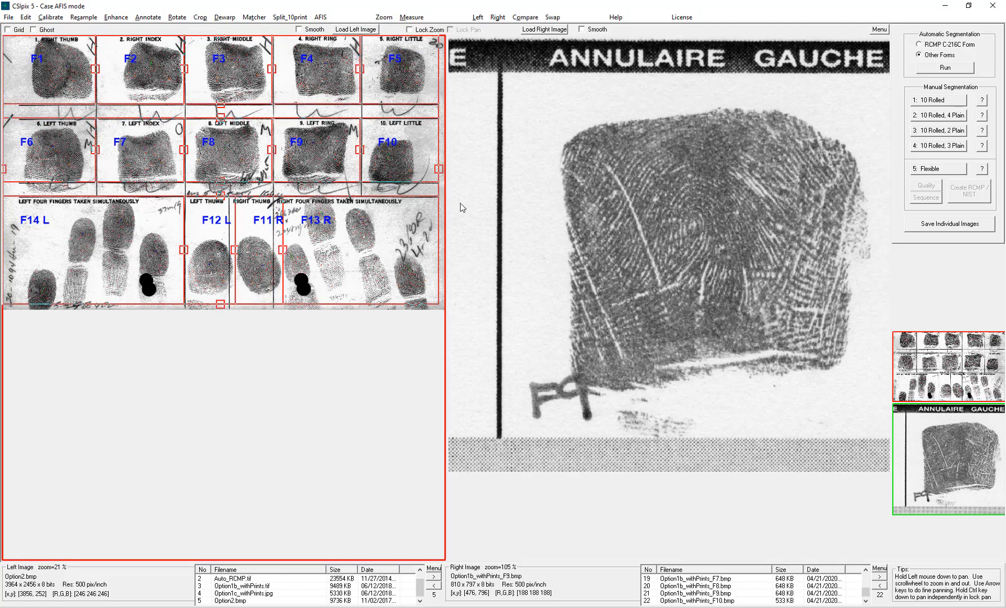
pyautogui.moveTo(4, 169); pyautogui.dragTo(20, 173)
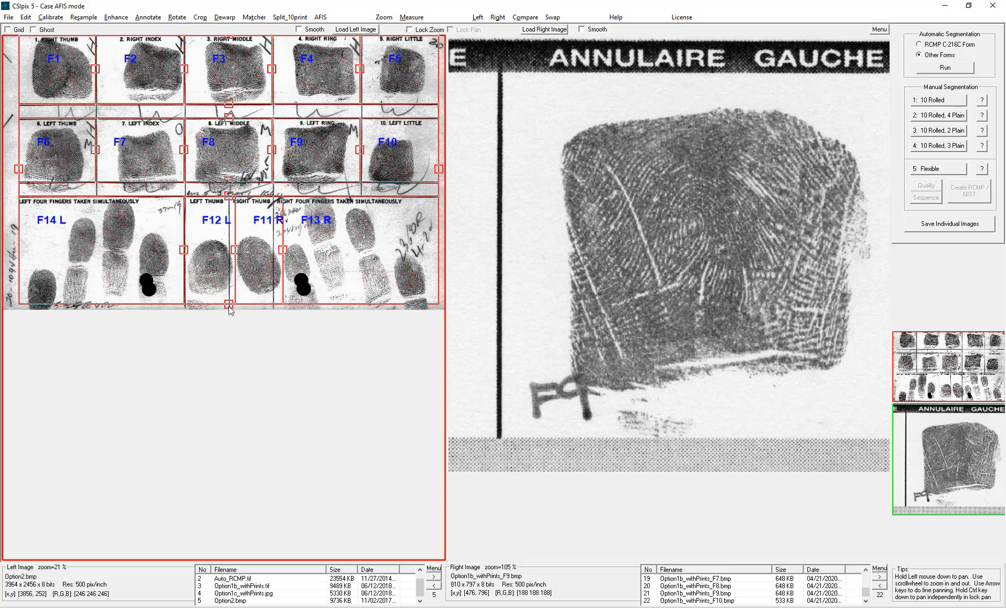
pyautogui.moveTo(229, 304); pyautogui.dragTo(230, 309)
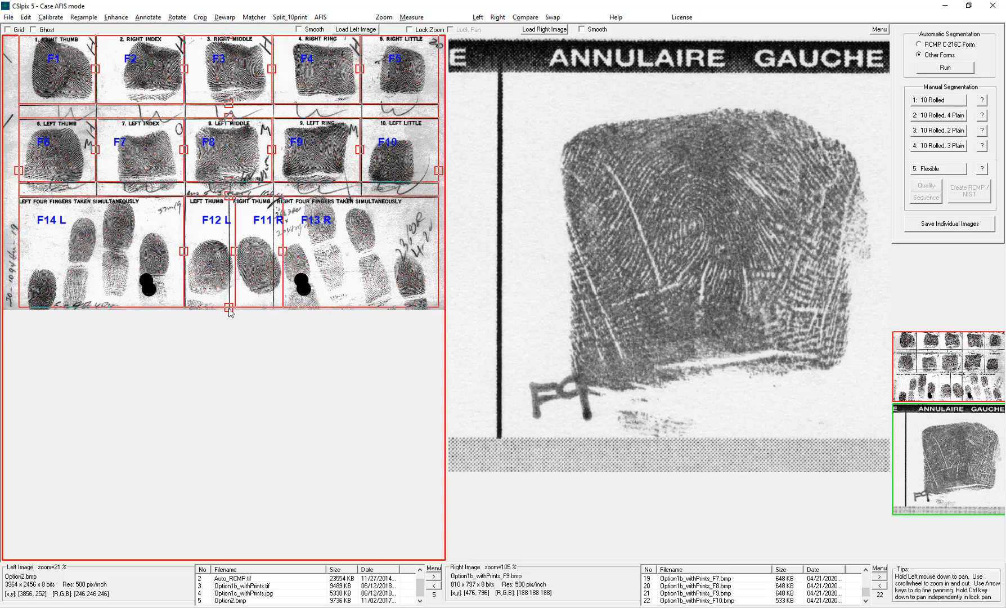
# - Open Save Individual Images, enable Create Min Files, enter the subject's name, set sex to Male and keep already-tagged minutiae
pyautogui.click(950, 223)
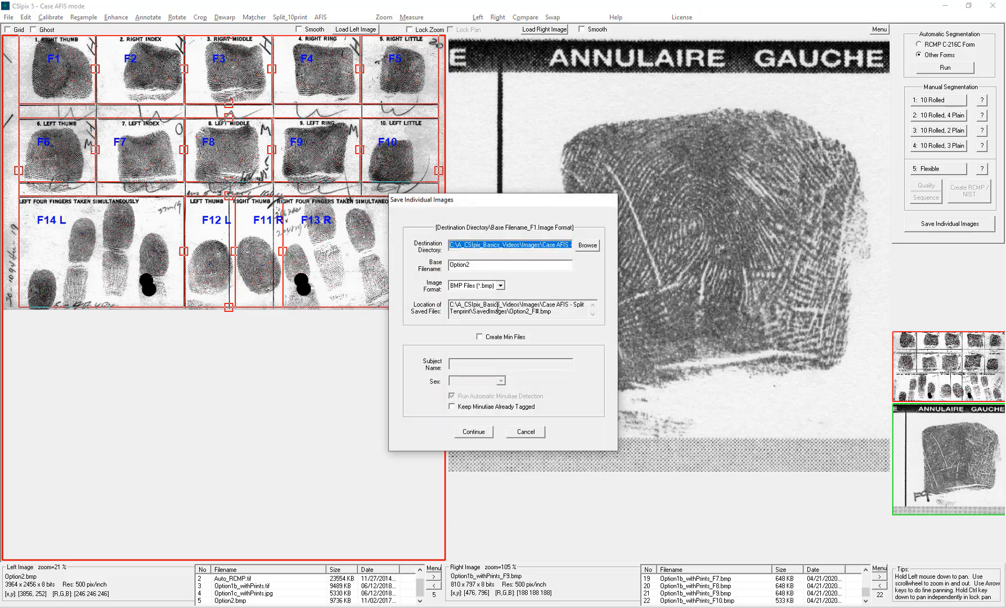
pyautogui.click(484, 338)
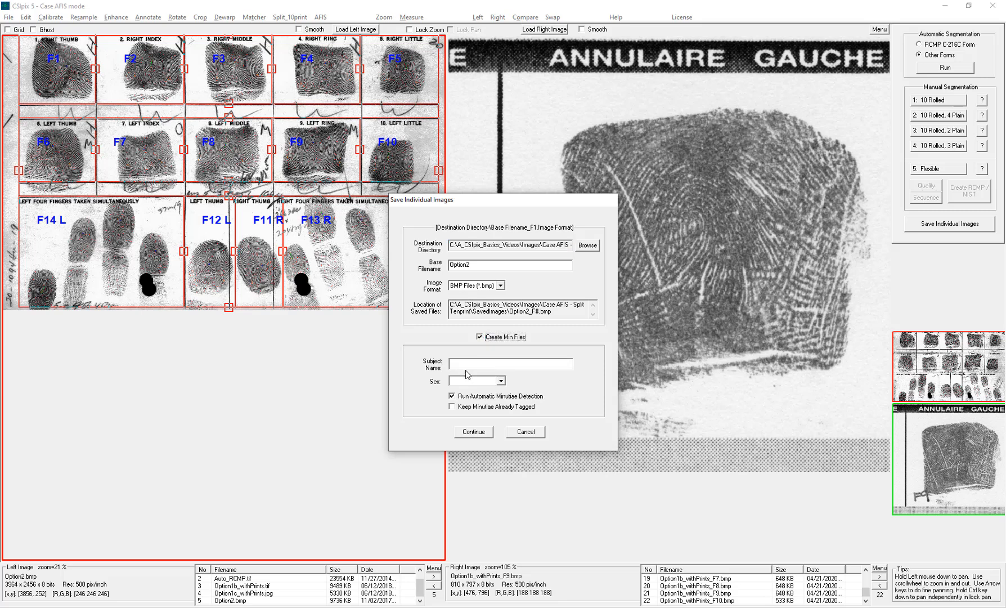
pyautogui.click(472, 364)
pyautogui.write('Joe Ex')
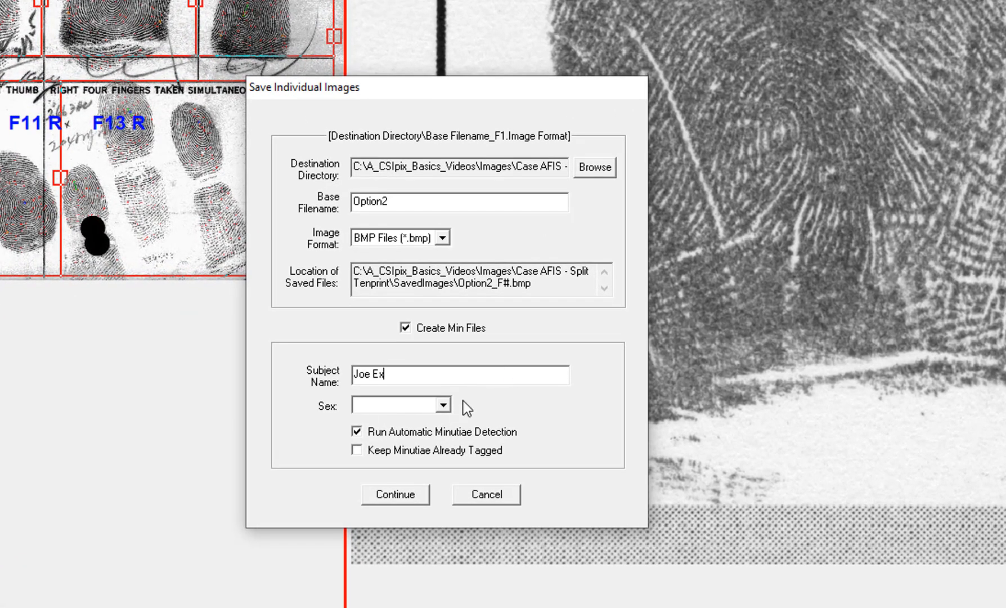
pyautogui.click(443, 405)
pyautogui.click(412, 422)
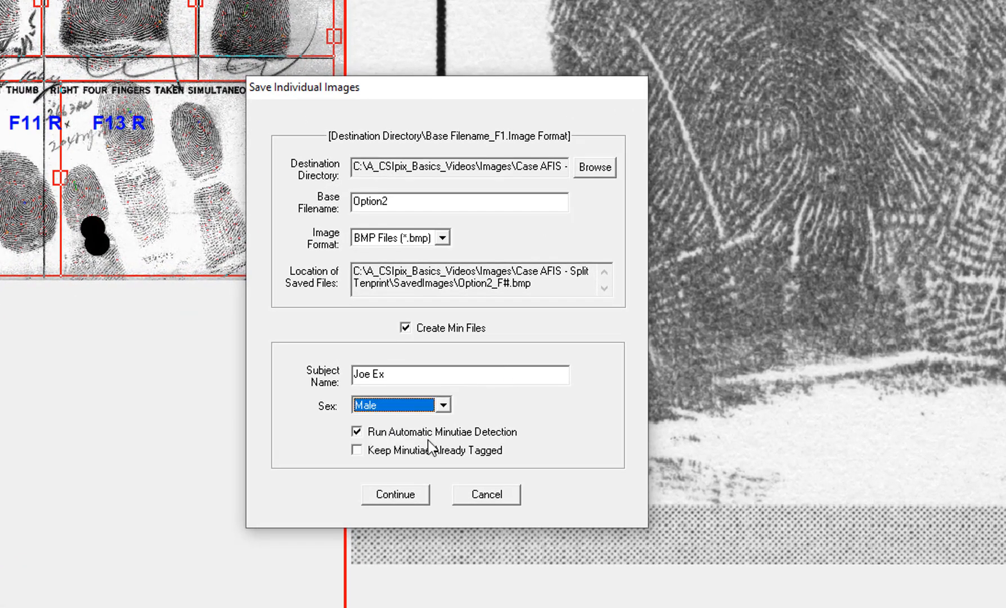
pyautogui.click(362, 451)
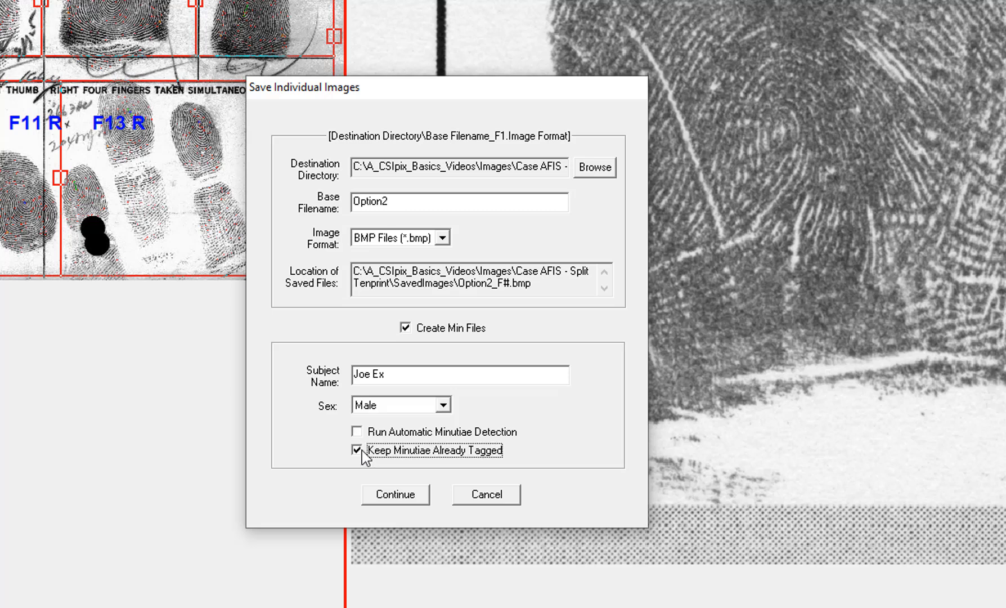
# - Continue saving, accept overwriting existing files, and open the saved individual images in the right view
pyautogui.click(395, 496)
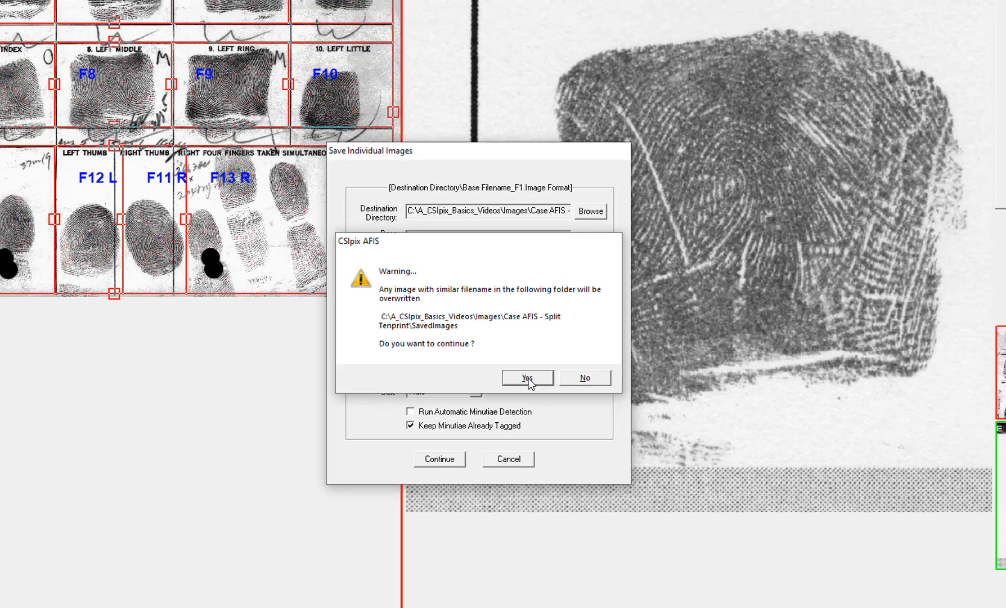
pyautogui.click(512, 387)
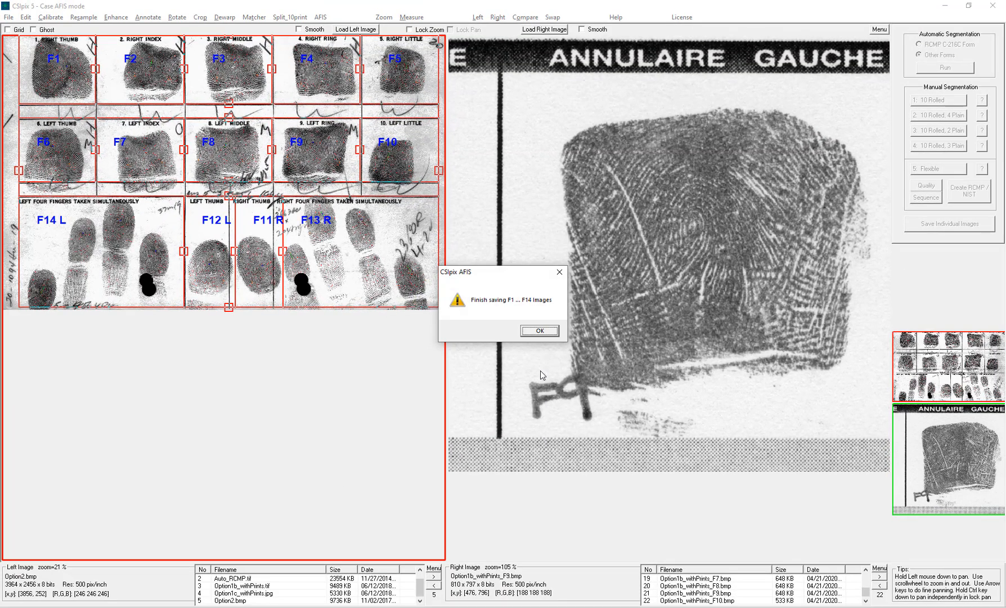
pyautogui.click(539, 331)
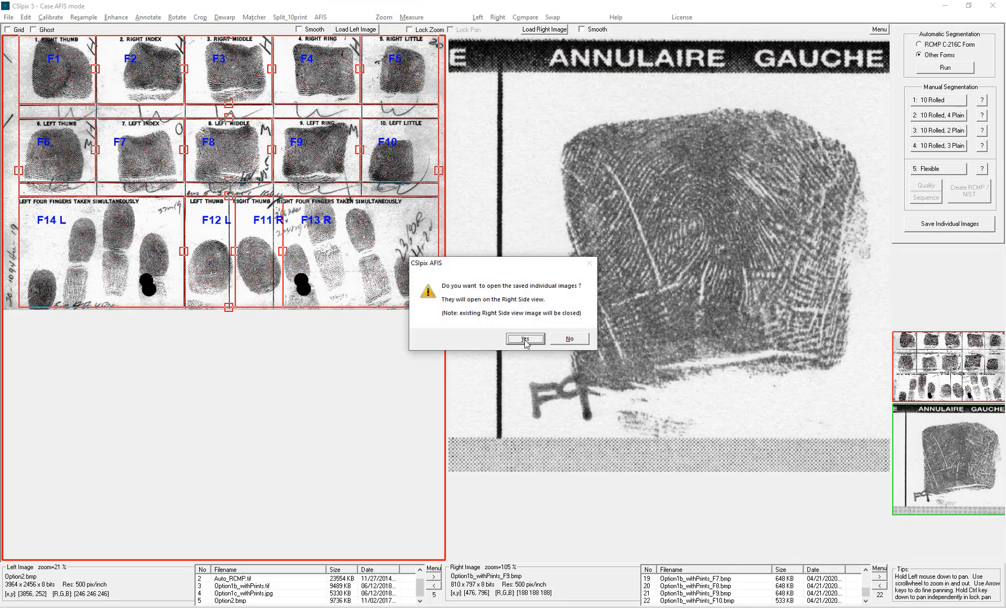
pyautogui.click(525, 339)
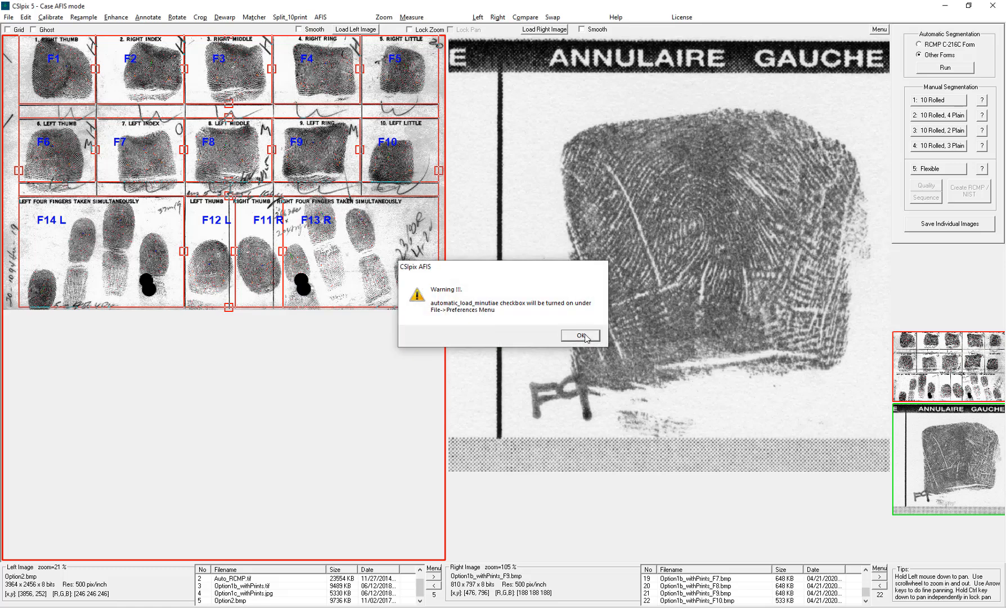
pyautogui.click(583, 336)
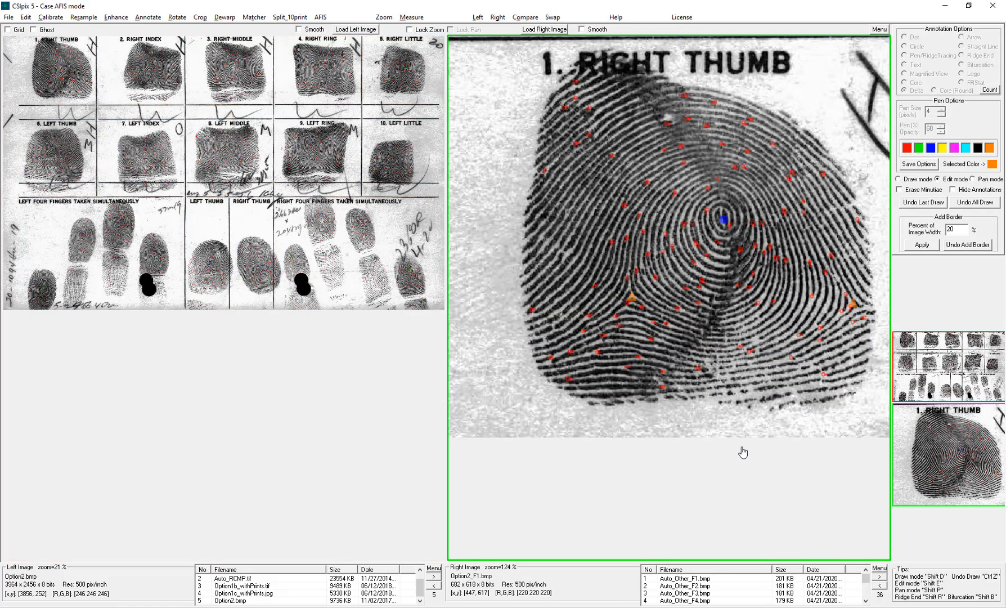
# - Zoom the left card view onto the right thumb to compare its minutiae with the saved F1 image
pyautogui.scroll(3, 140, 123)
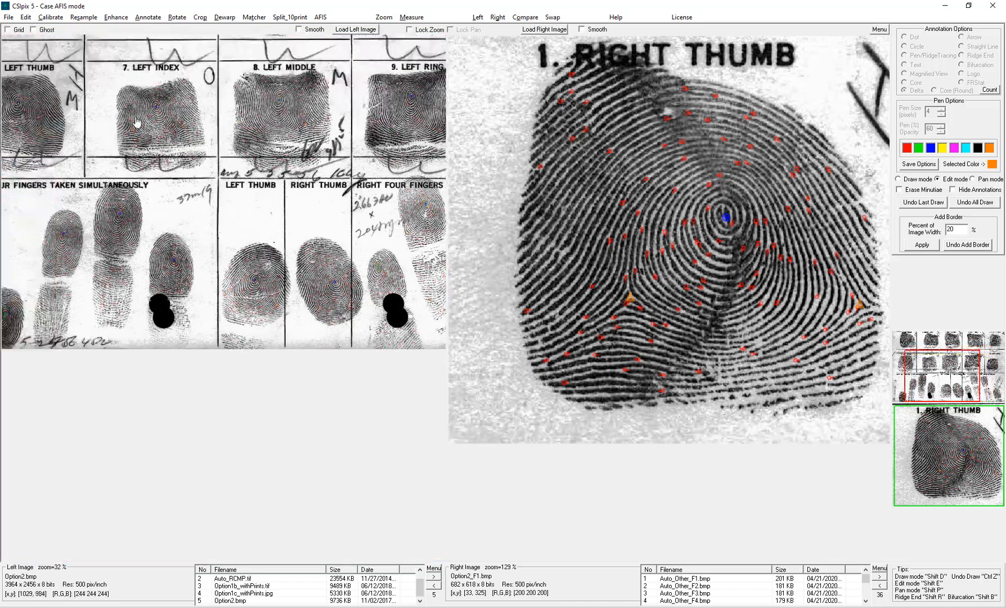
pyautogui.scroll(6, 137, 123)
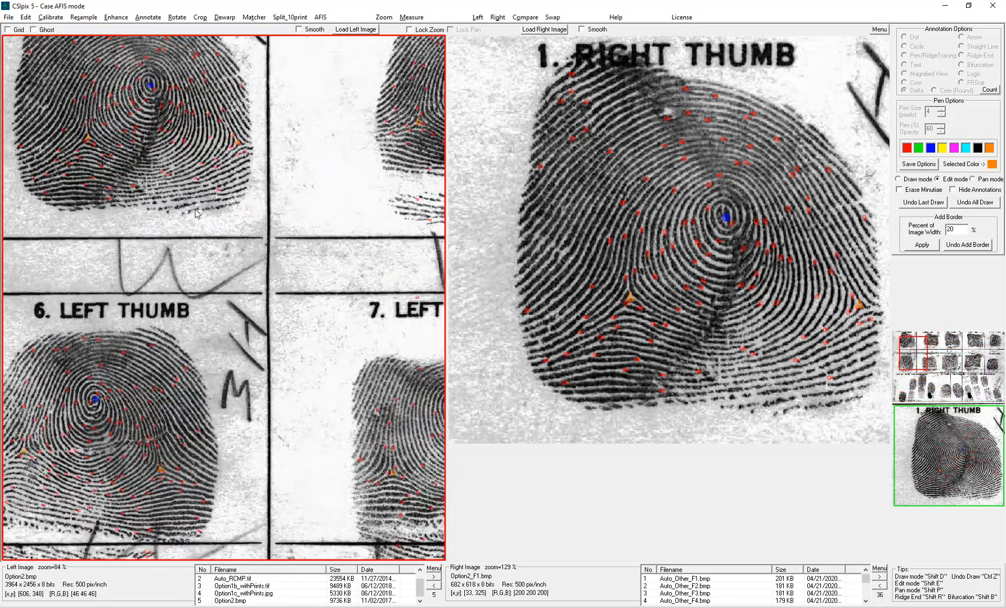
pyautogui.moveTo(146, 142); pyautogui.dragTo(250, 254)
pyautogui.scroll(3, 321, 294)
pyautogui.moveTo(354, 261); pyautogui.dragTo(356, 341)
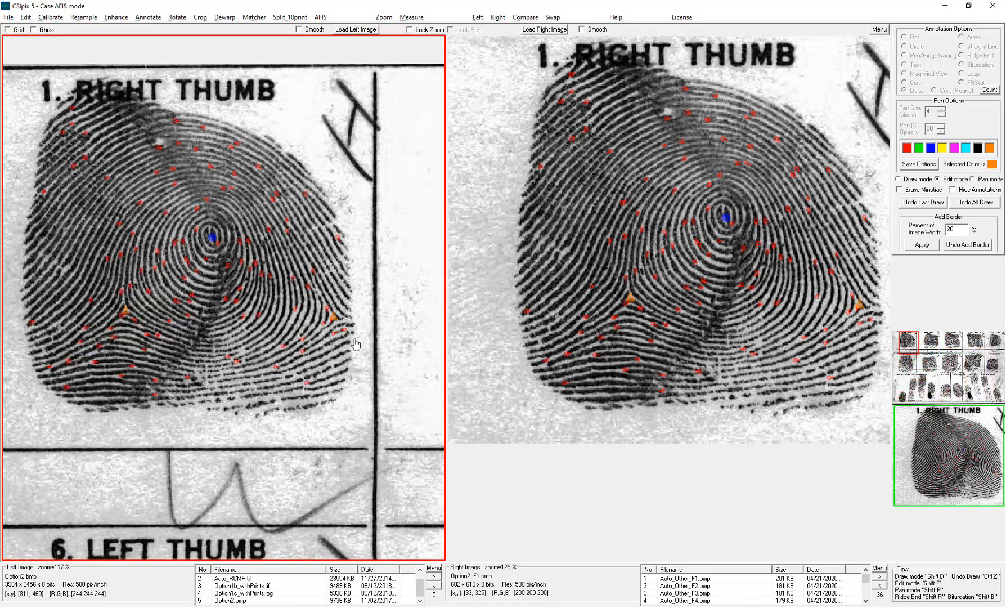
pyautogui.click(506, 372)
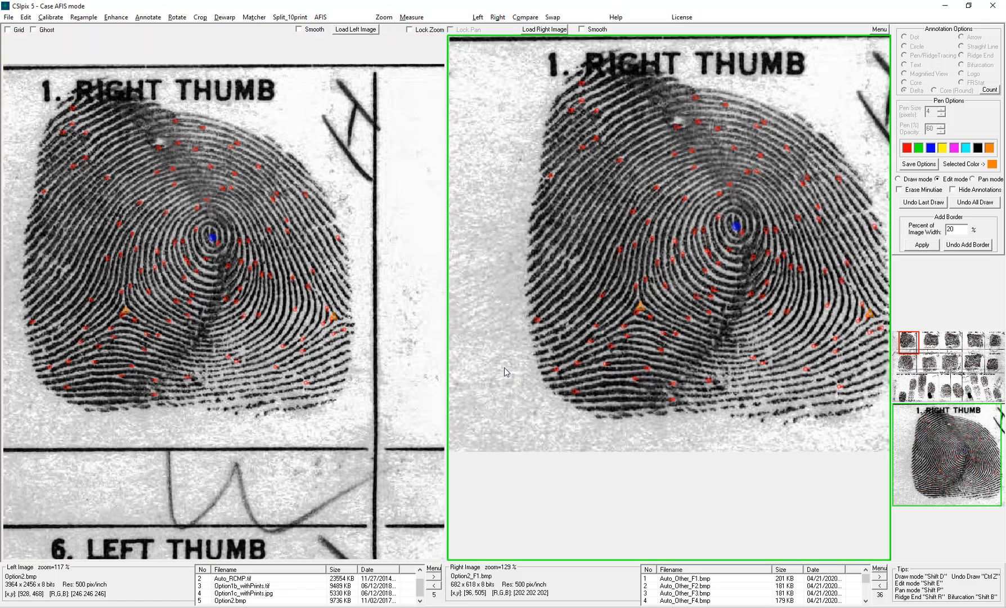
# - Enroll the right-view right thumb image with Enroll Single, classifying it as Whorl, then close the enroll dialog
pyautogui.click(324, 18)
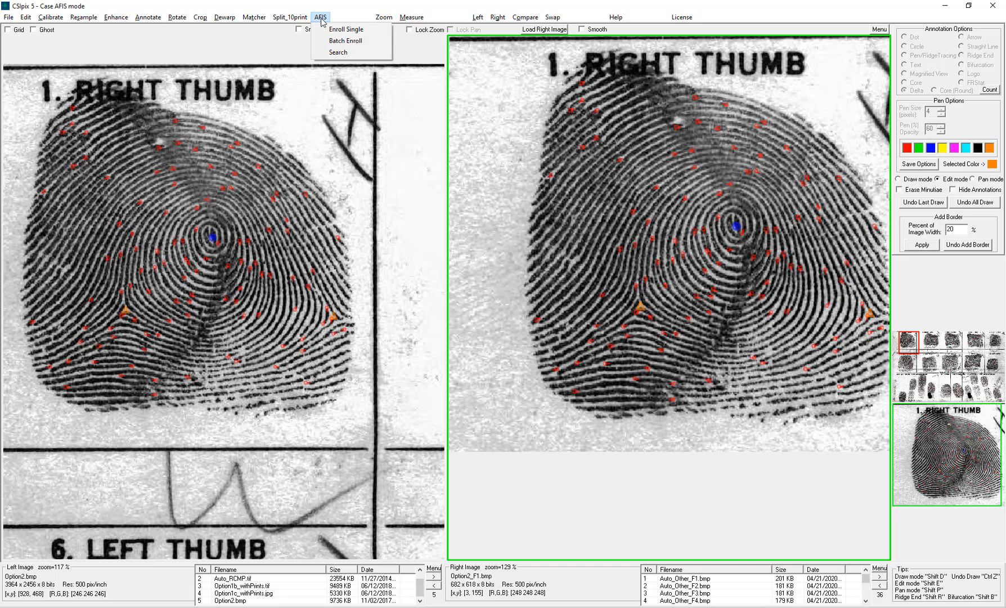
pyautogui.click(354, 31)
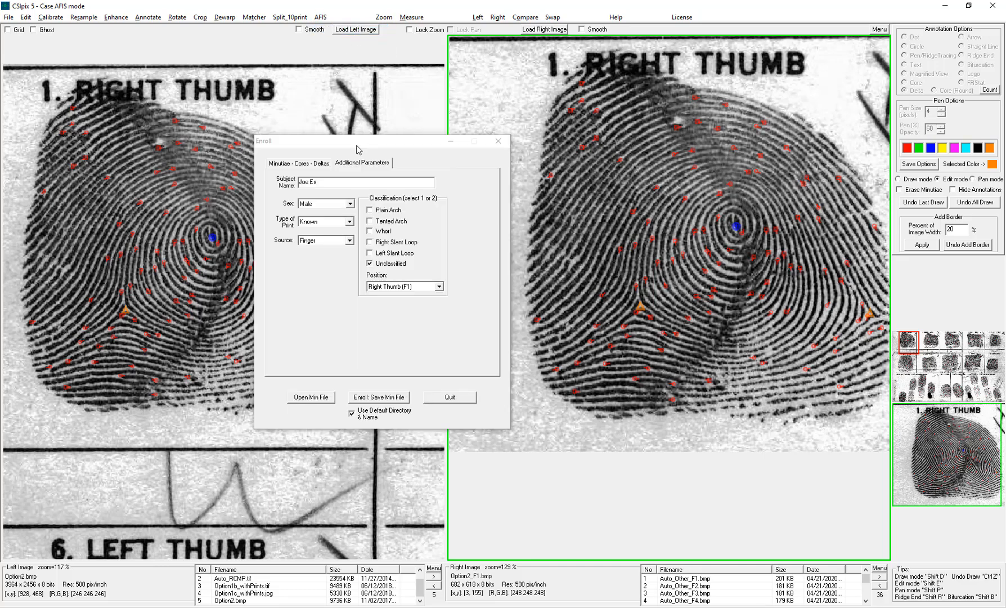
pyautogui.click(370, 232)
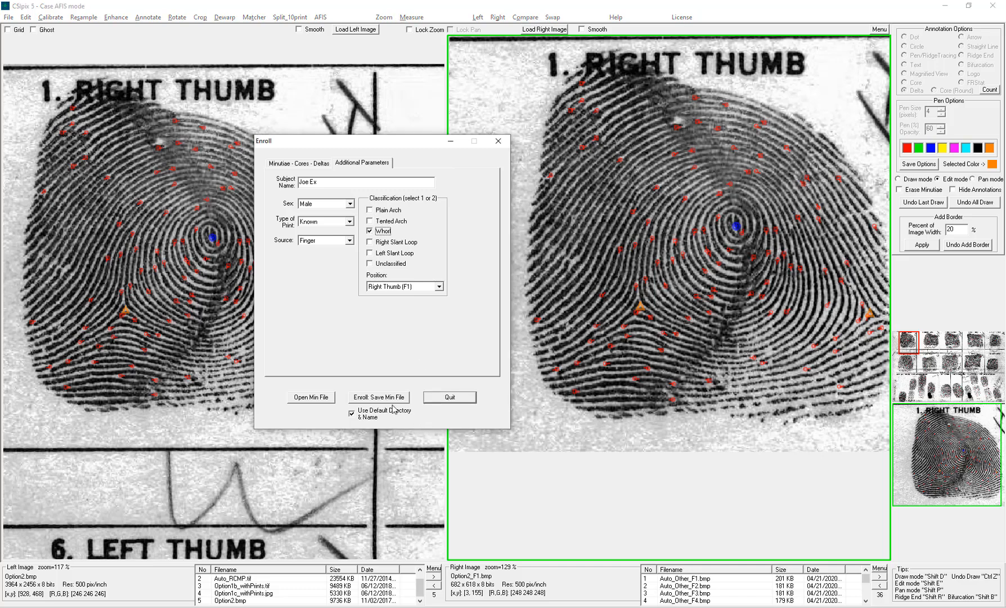
pyautogui.click(382, 398)
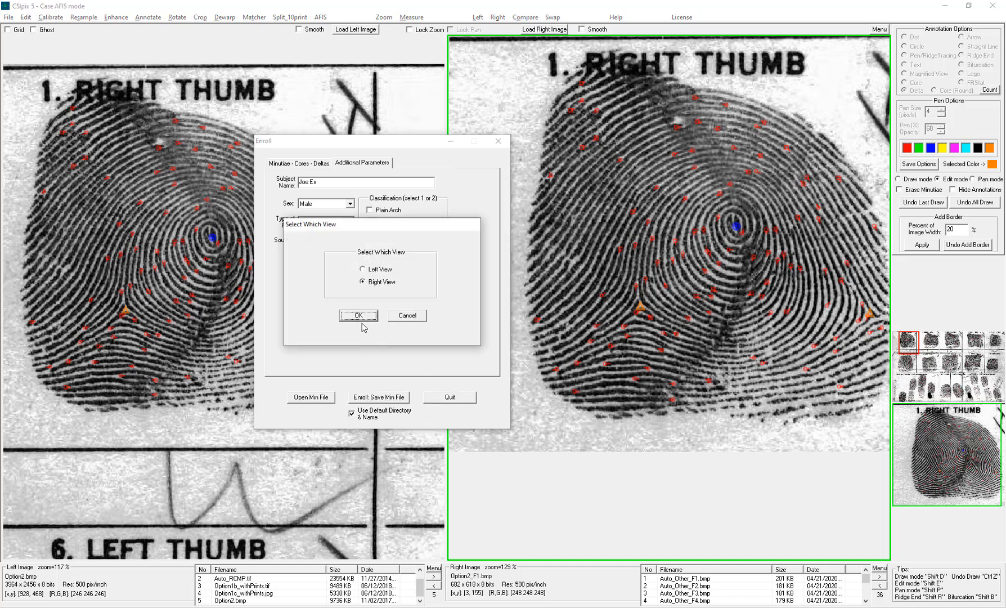
pyautogui.click(361, 317)
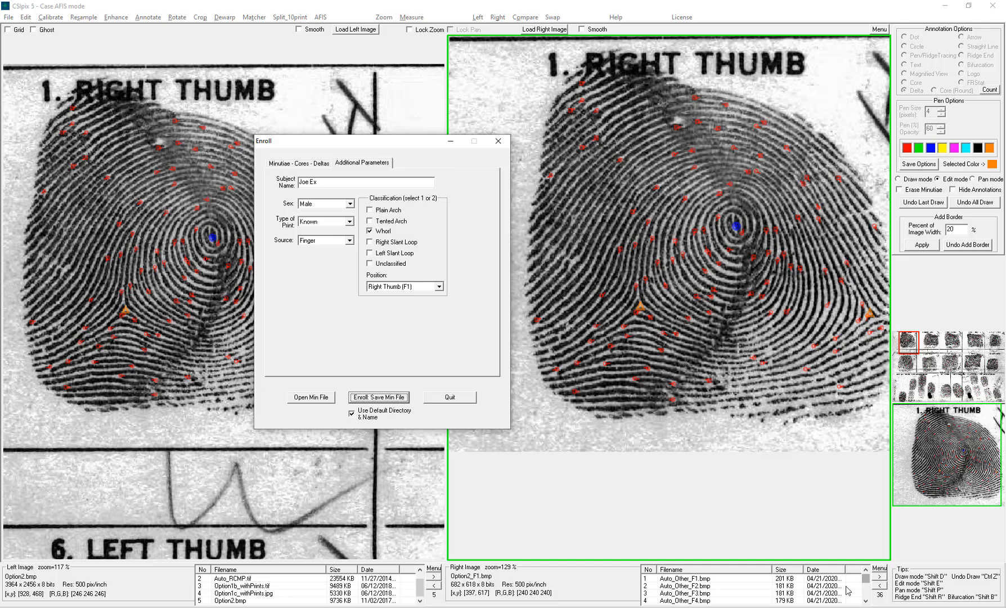
pyautogui.click(498, 141)
pyautogui.click(333, 57)
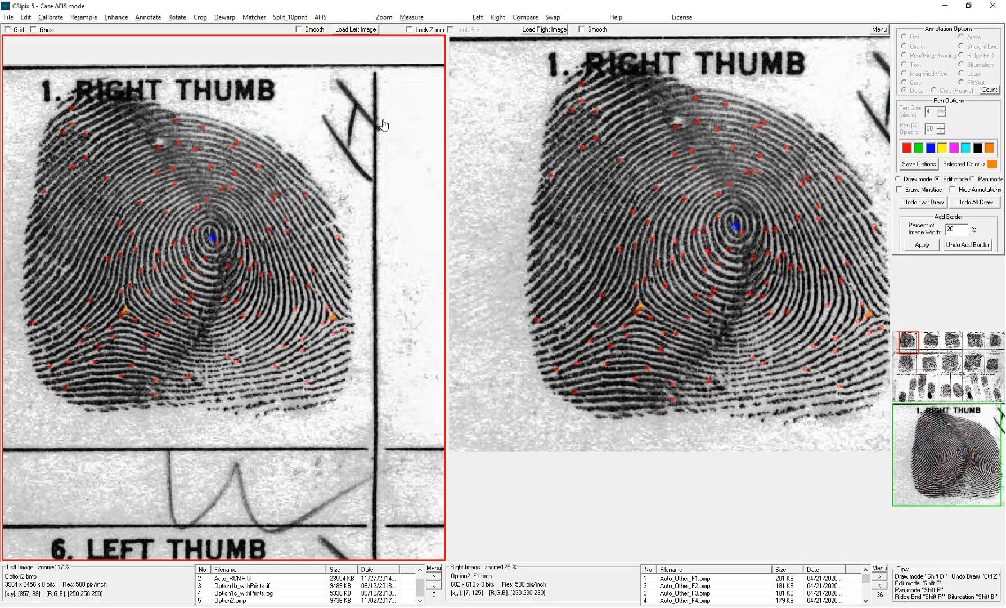
# - Close the image shown in the right view
pyautogui.scroll(-5, 381, 125)
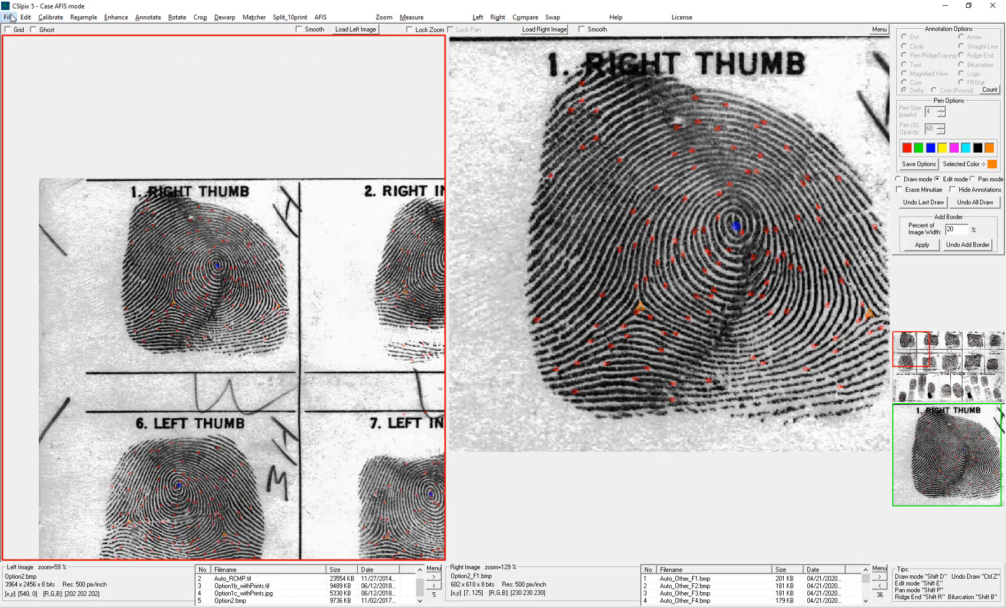
pyautogui.click(8, 17)
pyautogui.moveTo(112, 239)
pyautogui.click(202, 250)
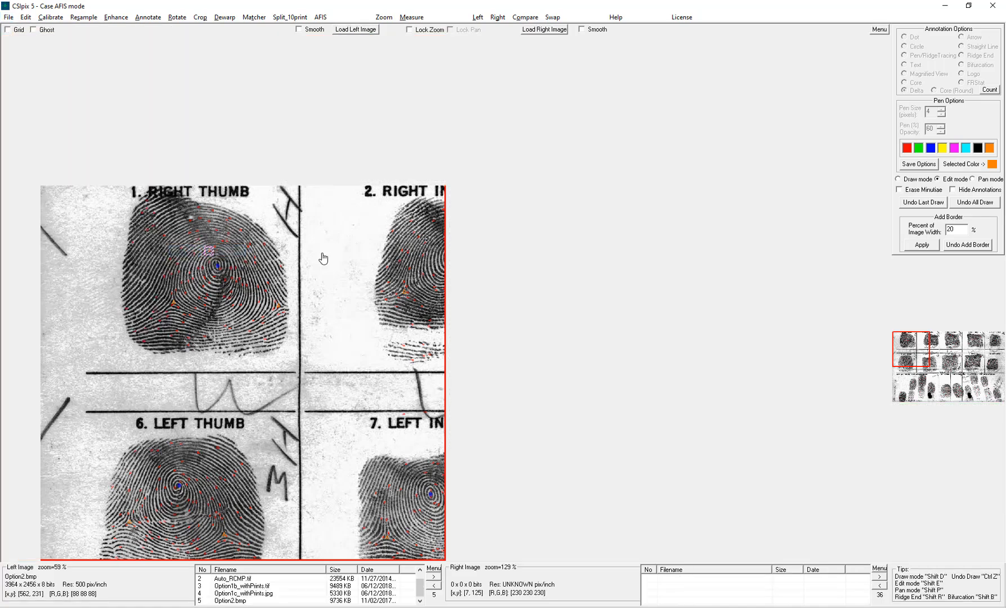
# - Enlarge the left view over the tenprint card and start Flexible manual segmentation
pyautogui.scroll(-5, 316, 248)
pyautogui.scroll(-4, 283, 237)
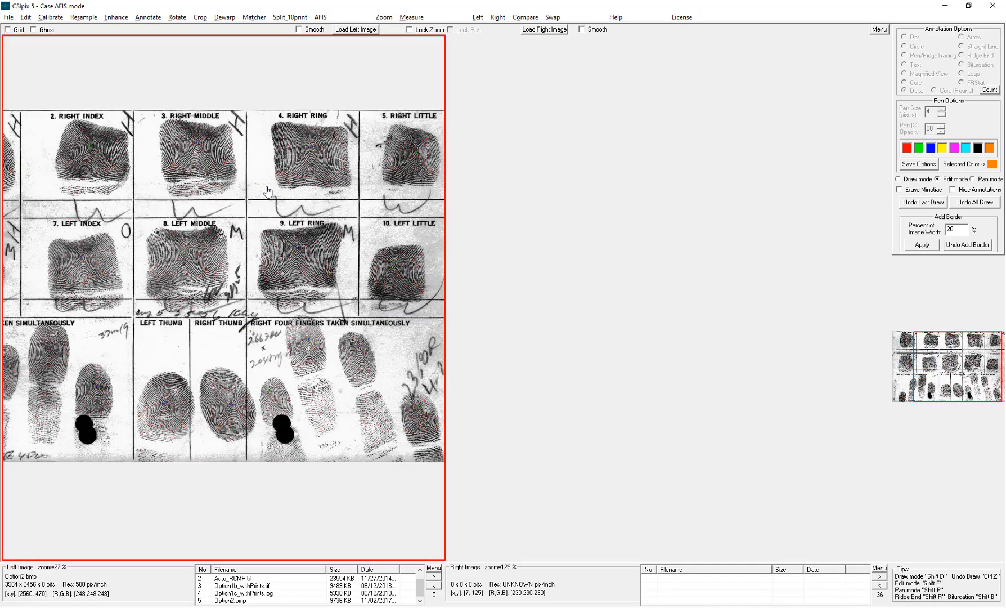
pyautogui.click(479, 17)
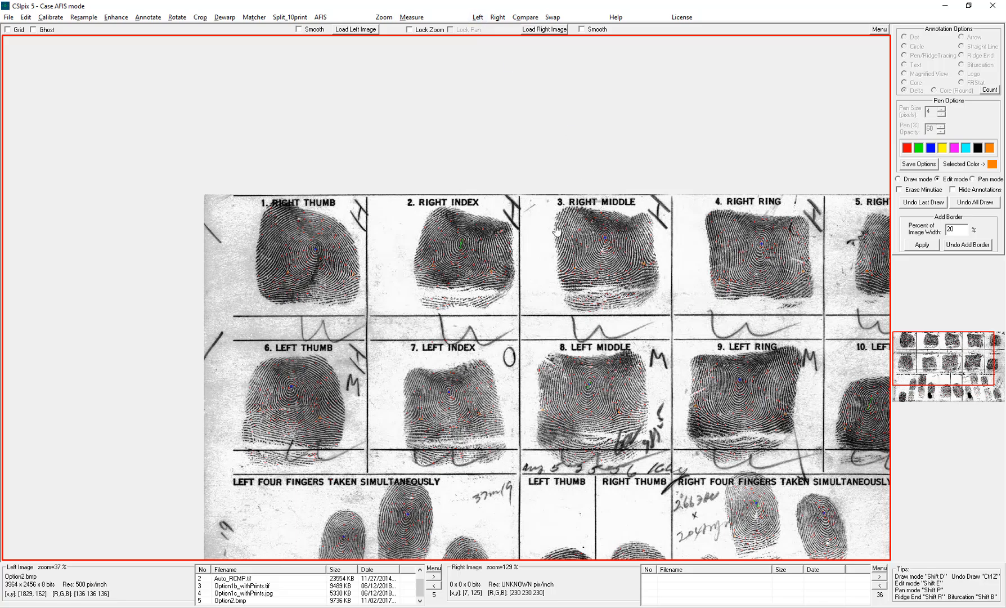
pyautogui.moveTo(555, 226); pyautogui.dragTo(543, 218)
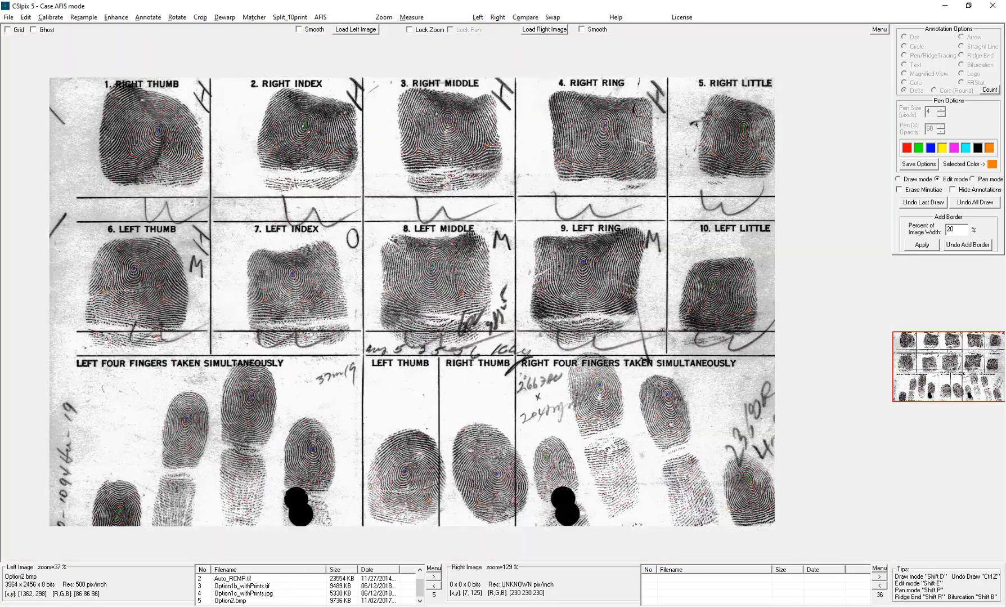
pyautogui.click(298, 18)
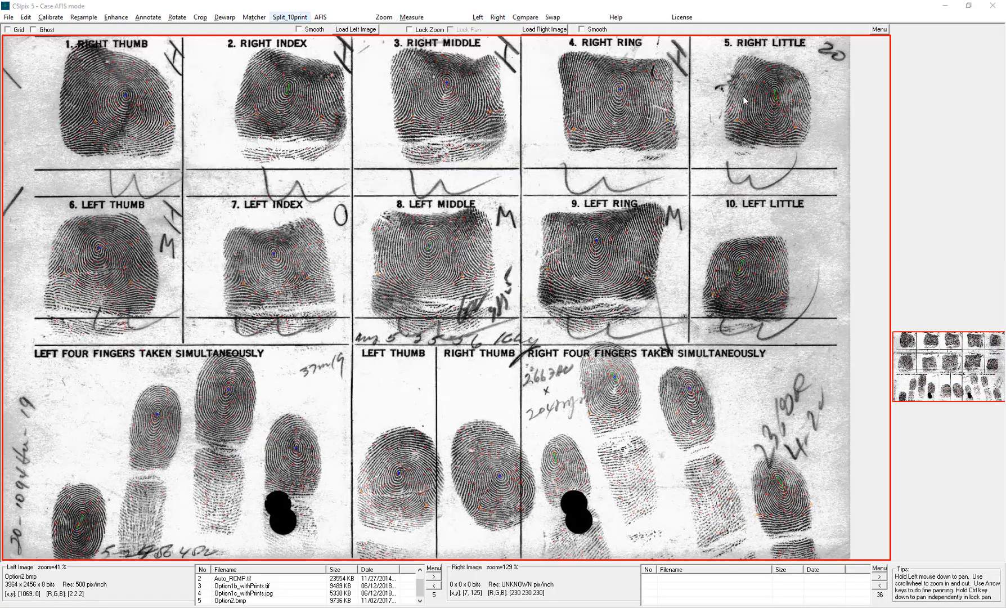
pyautogui.click(930, 169)
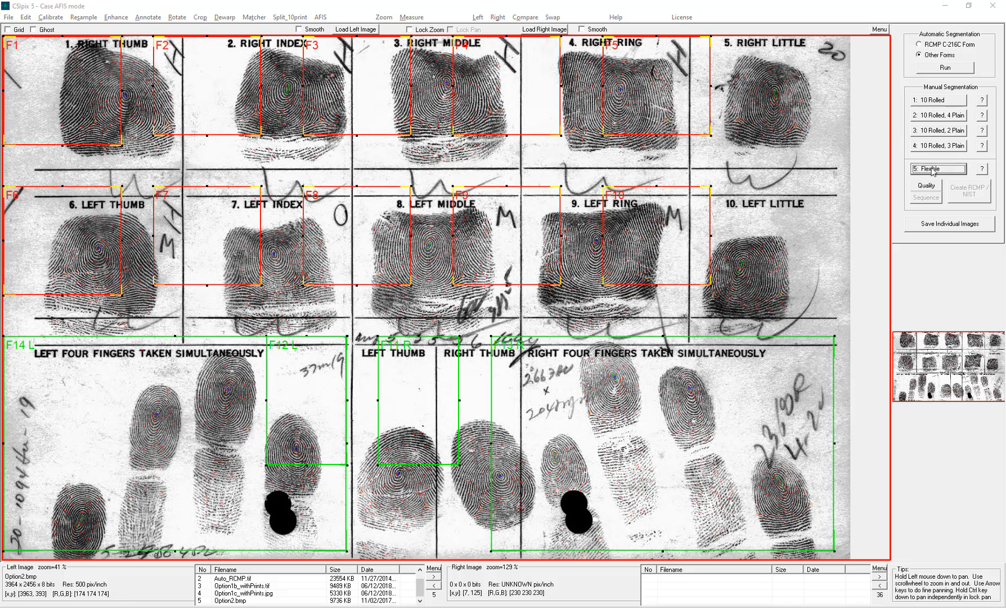
# - Move and resize boxes F1 to F5 around the five rolled right-hand fingerprints
pyautogui.moveTo(654, 80); pyautogui.dragTo(767, 100)
pyautogui.moveTo(500, 77); pyautogui.dragTo(598, 91)
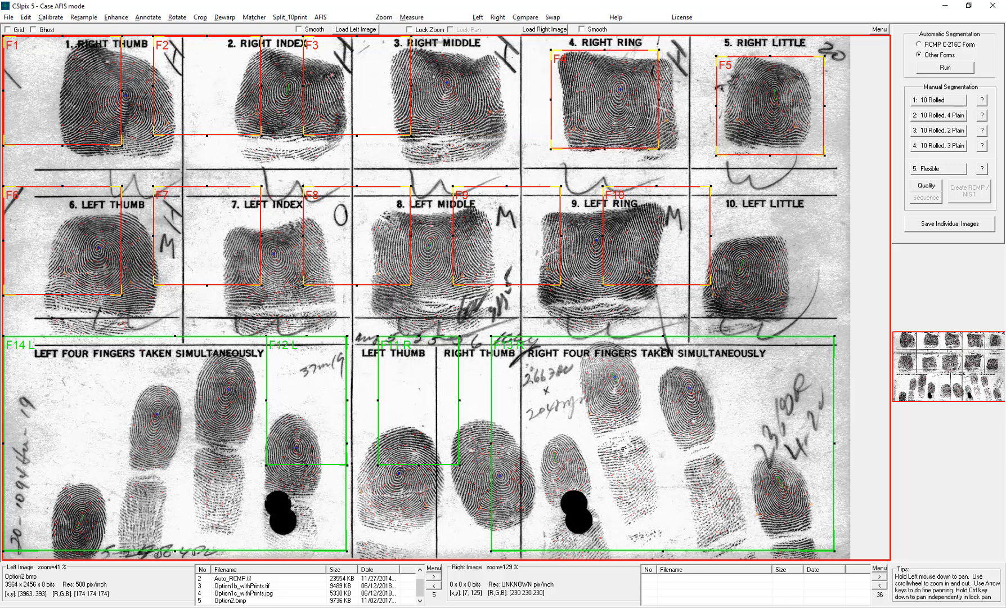
pyautogui.moveTo(632, 128); pyautogui.dragTo(687, 152)
pyautogui.moveTo(388, 97); pyautogui.dragTo(470, 117)
pyautogui.moveTo(240, 79); pyautogui.dragTo(319, 97)
pyautogui.moveTo(45, 96); pyautogui.dragTo(94, 114)
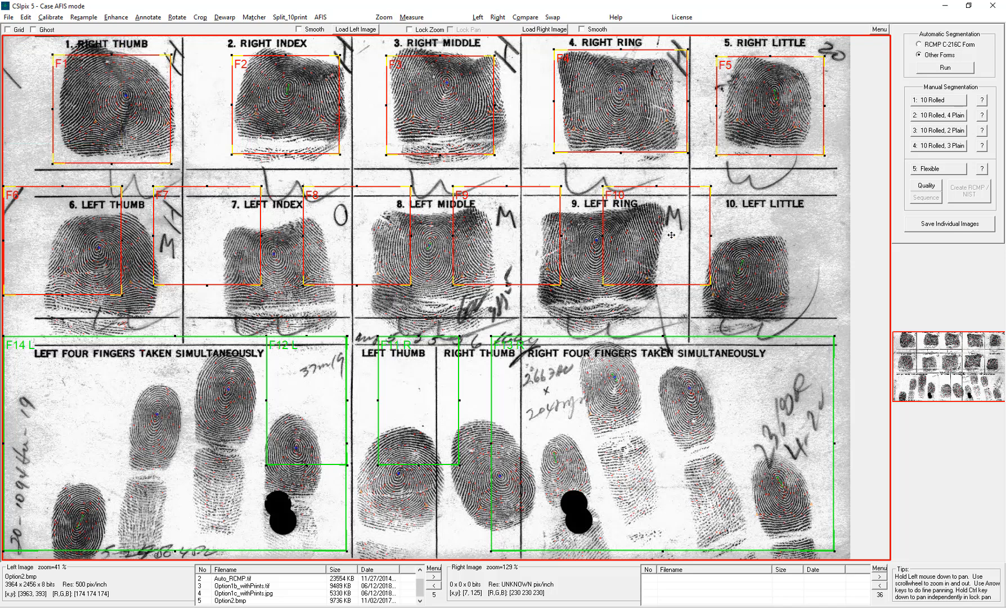
# - Move and resize boxes F6 to F10 around the five rolled left-hand fingerprints
pyautogui.moveTo(671, 235); pyautogui.dragTo(771, 274)
pyautogui.moveTo(534, 237); pyautogui.dragTo(632, 254)
pyautogui.moveTo(377, 234); pyautogui.dragTo(445, 260)
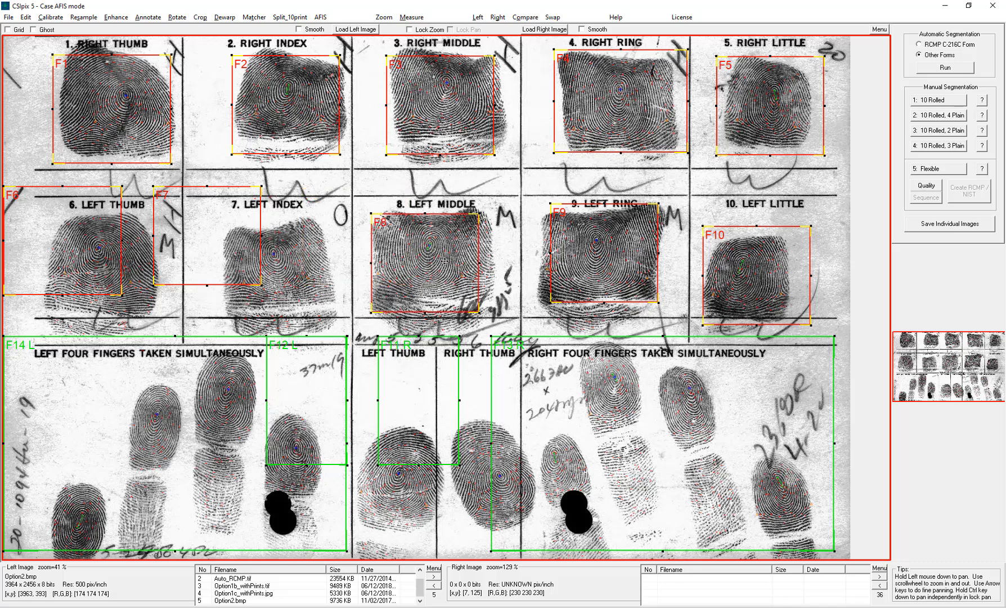
pyautogui.moveTo(225, 249); pyautogui.dragTo(288, 281)
pyautogui.moveTo(62, 247); pyautogui.dragTo(105, 283)
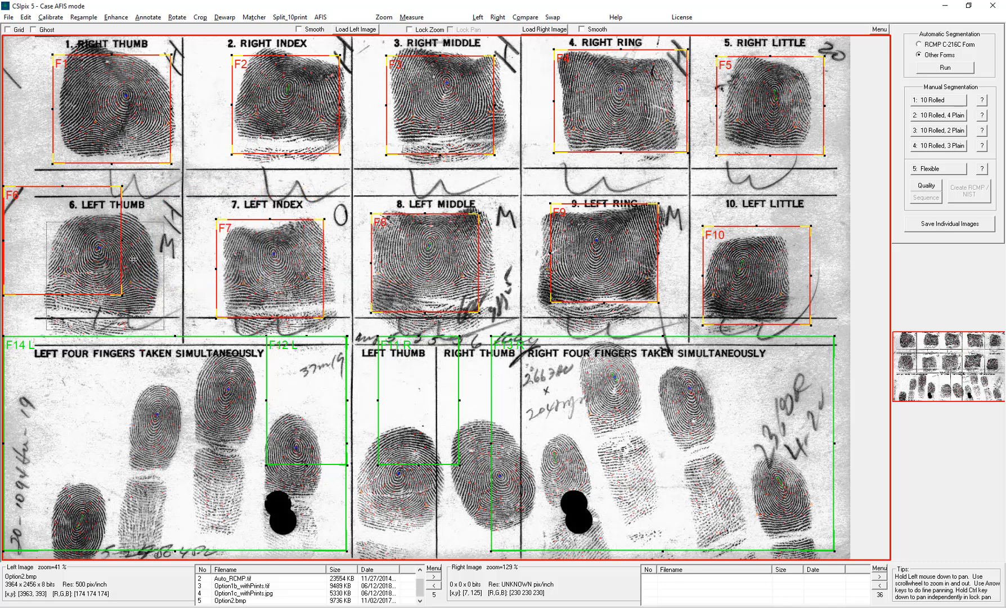
# - Fit boxes F12, F11, F13 and F14 around the plain thumb and four-finger impressions, then run the Quality check
pyautogui.moveTo(333, 436); pyautogui.dragTo(422, 500)
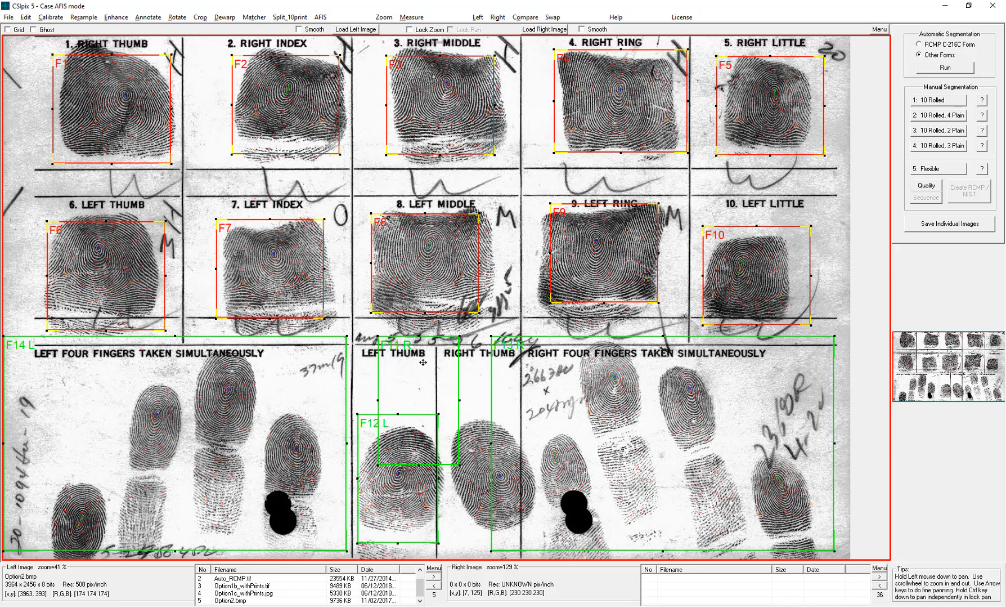
pyautogui.moveTo(423, 362); pyautogui.dragTo(502, 440)
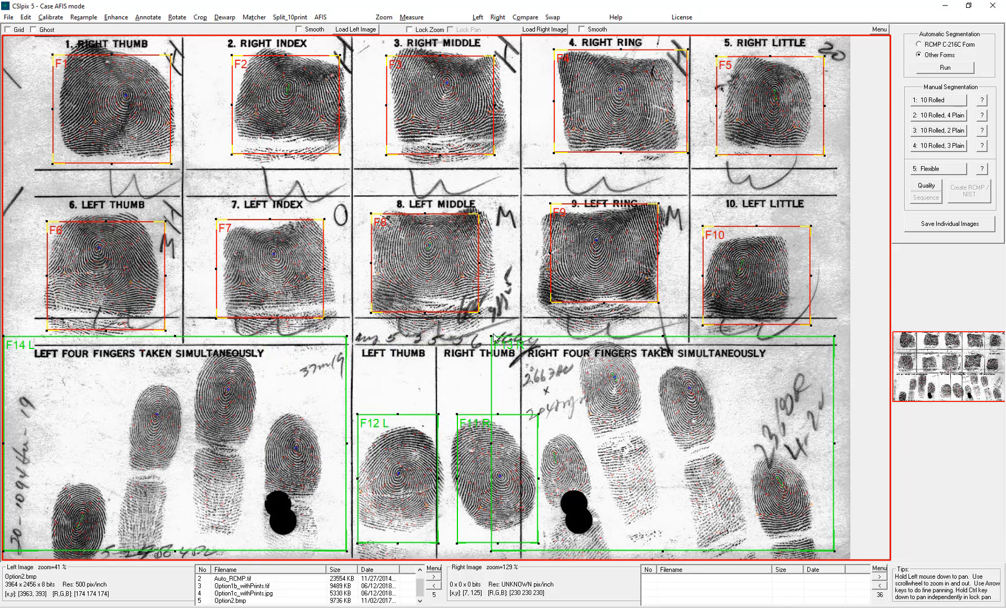
pyautogui.moveTo(491, 335); pyautogui.dragTo(545, 334)
pyautogui.moveTo(3, 336); pyautogui.dragTo(38, 344)
pyautogui.moveTo(51, 383); pyautogui.dragTo(52, 389)
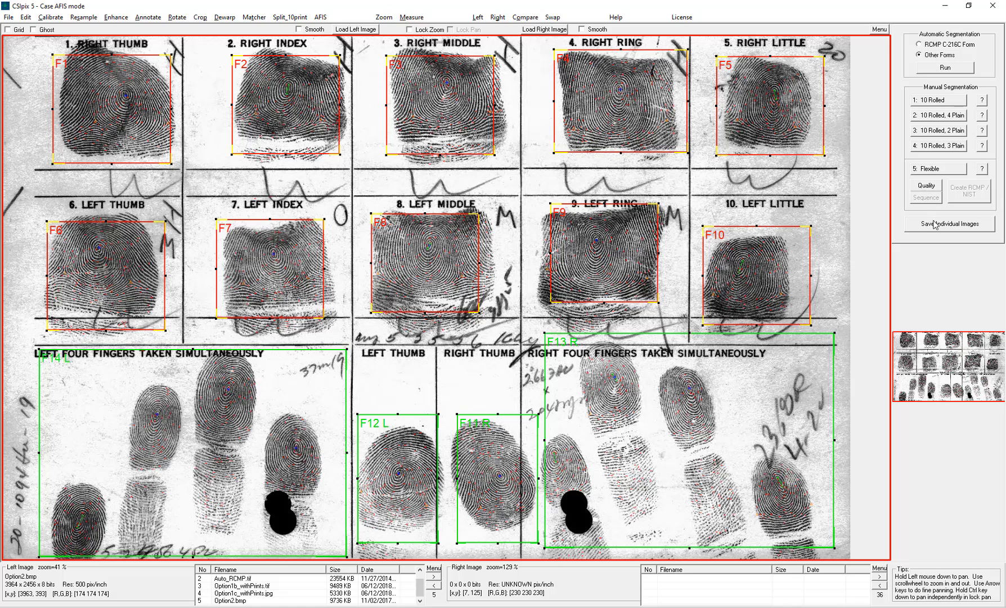
pyautogui.click(921, 185)
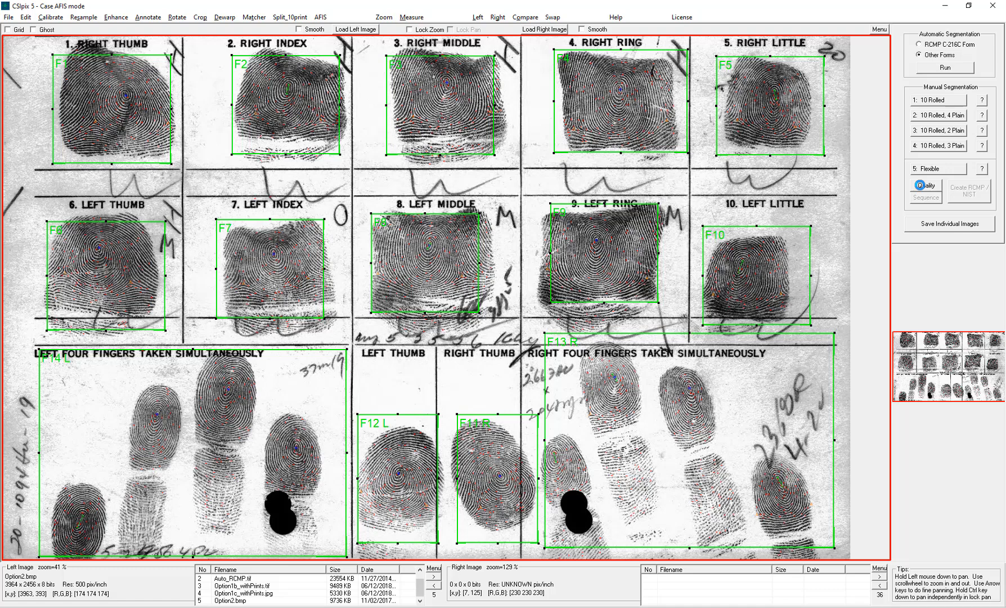
pyautogui.click(936, 190)
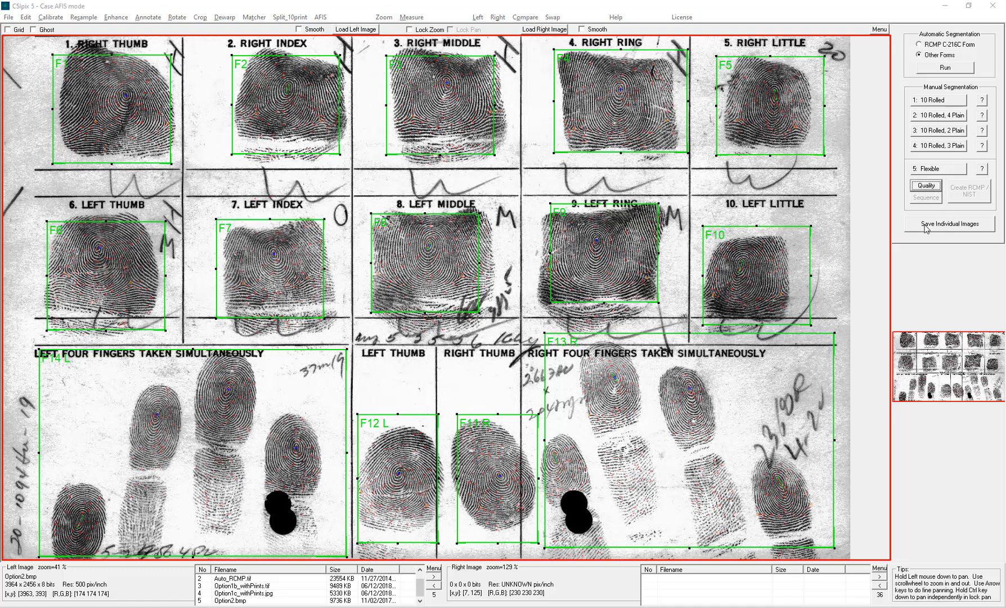